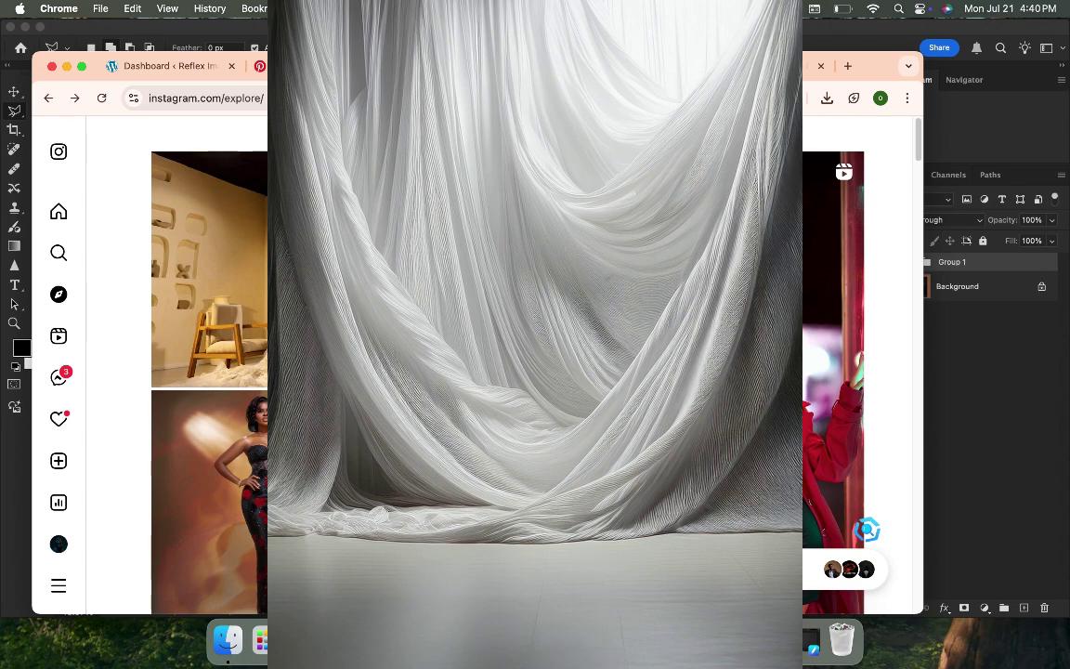
Browse Instagram Explore and open the gown photo on white sheer curtains
{"action": "scroll", "coordinate": [388, 256], "scroll_direction": "down", "scroll_amount": 5}
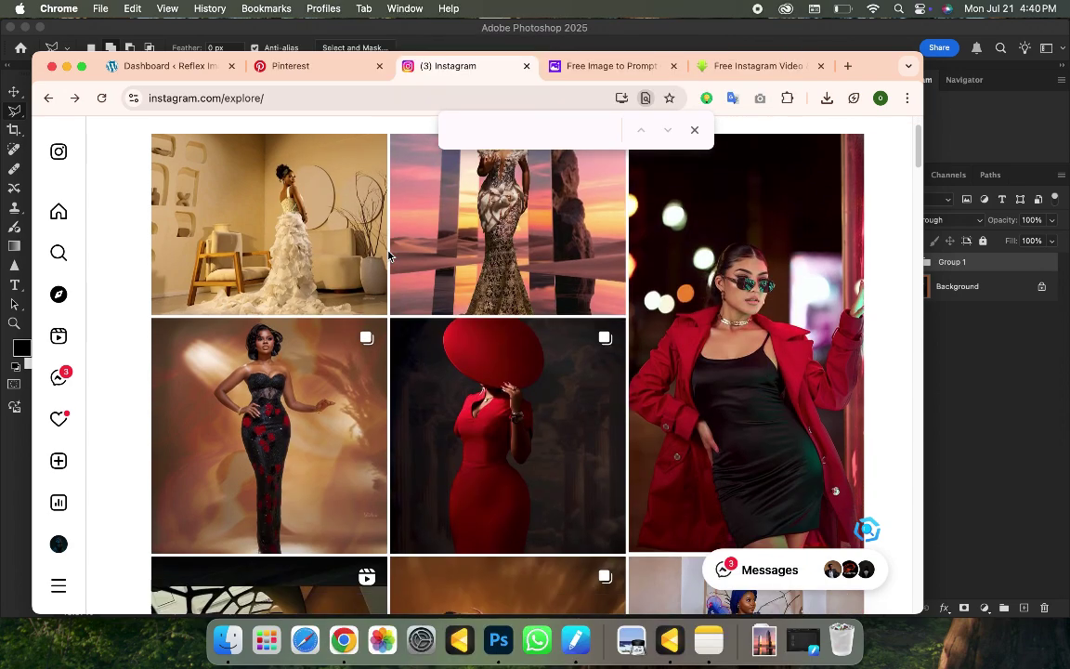
{"action": "scroll", "coordinate": [389, 255], "scroll_direction": "down", "scroll_amount": 2}
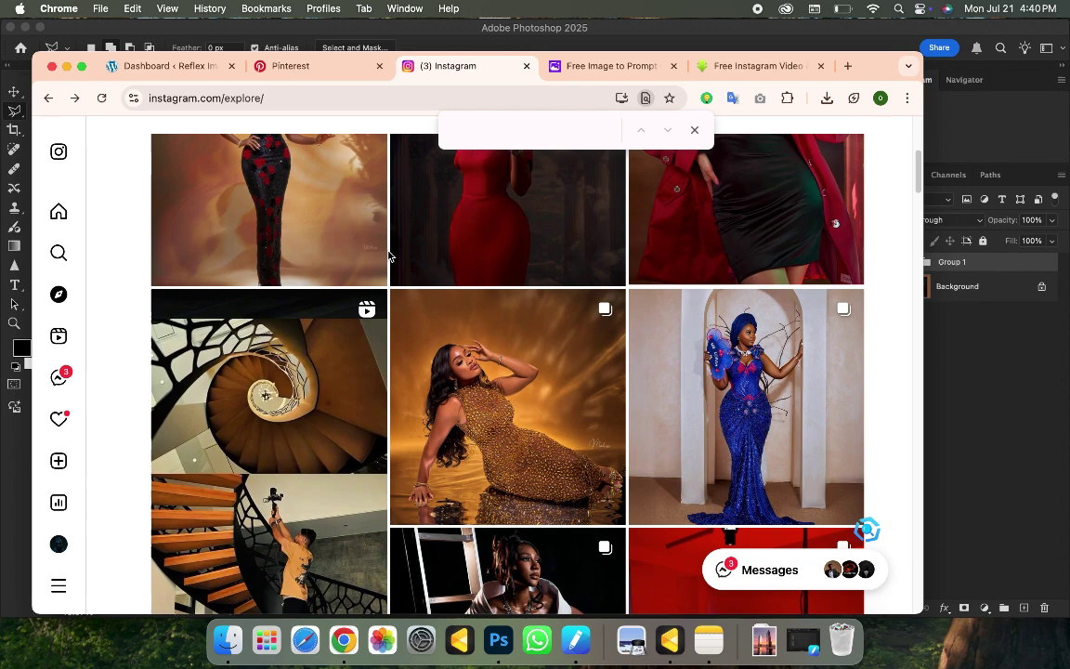
{"action": "scroll", "coordinate": [388, 256], "scroll_direction": "down", "scroll_amount": 3}
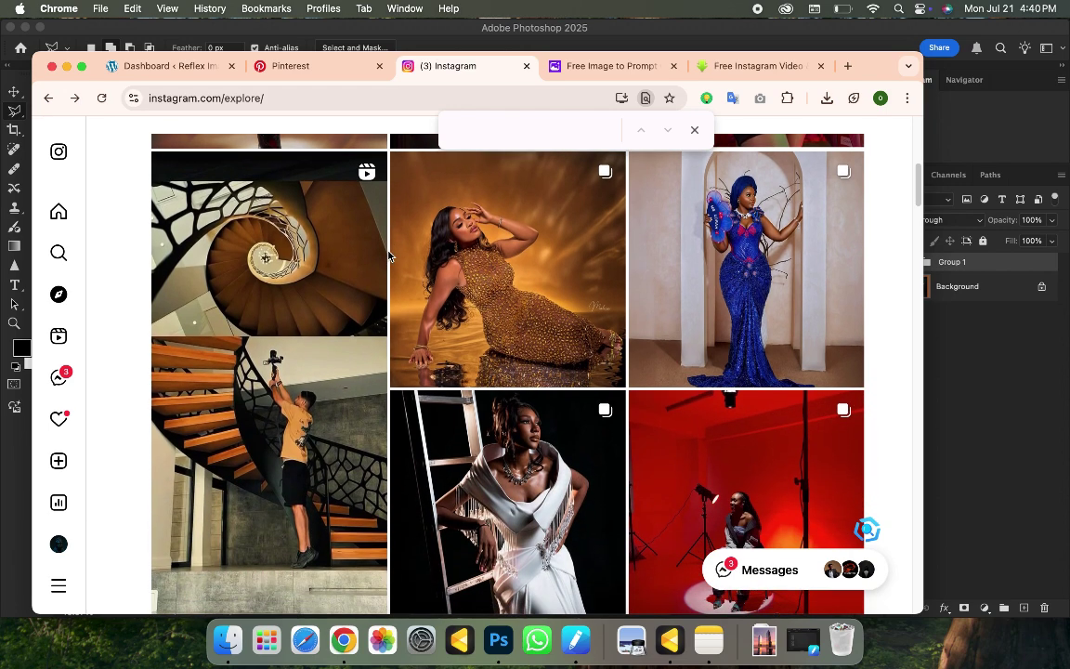
{"action": "scroll", "coordinate": [388, 255], "scroll_direction": "up", "scroll_amount": 3}
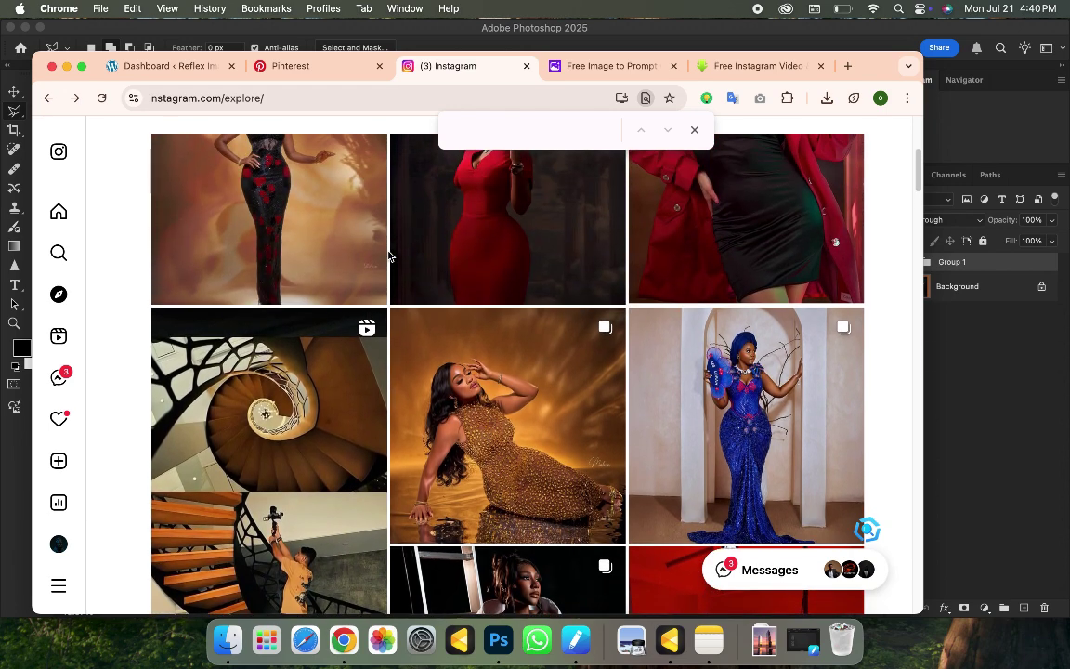
{"action": "scroll", "coordinate": [390, 256], "scroll_direction": "down", "scroll_amount": 10}
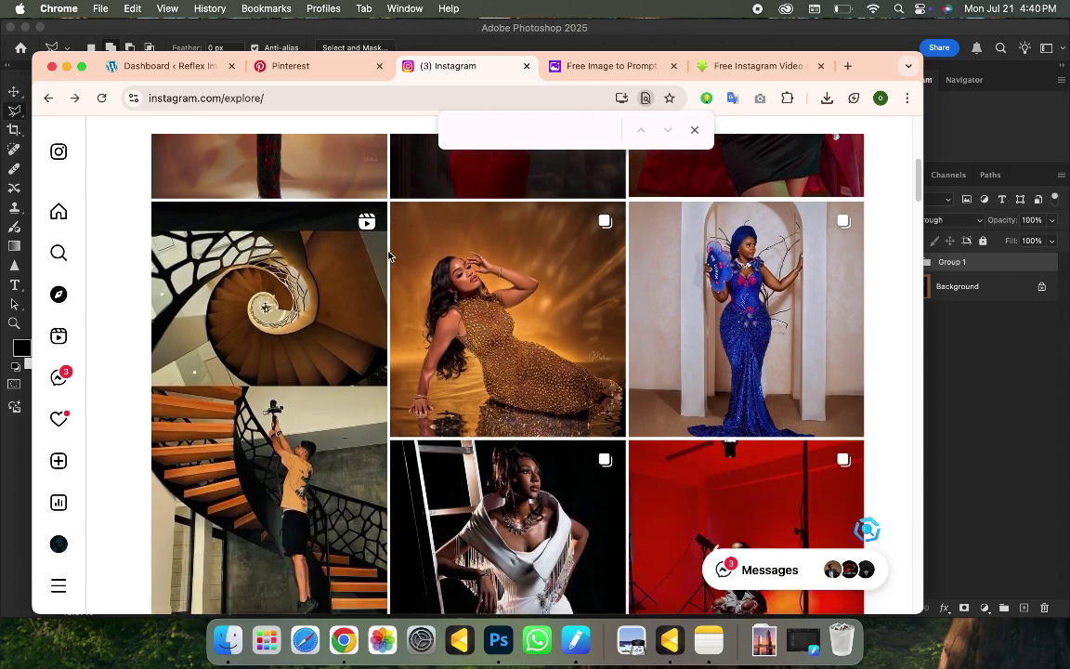
{"action": "scroll", "coordinate": [390, 249], "scroll_direction": "down", "scroll_amount": 2}
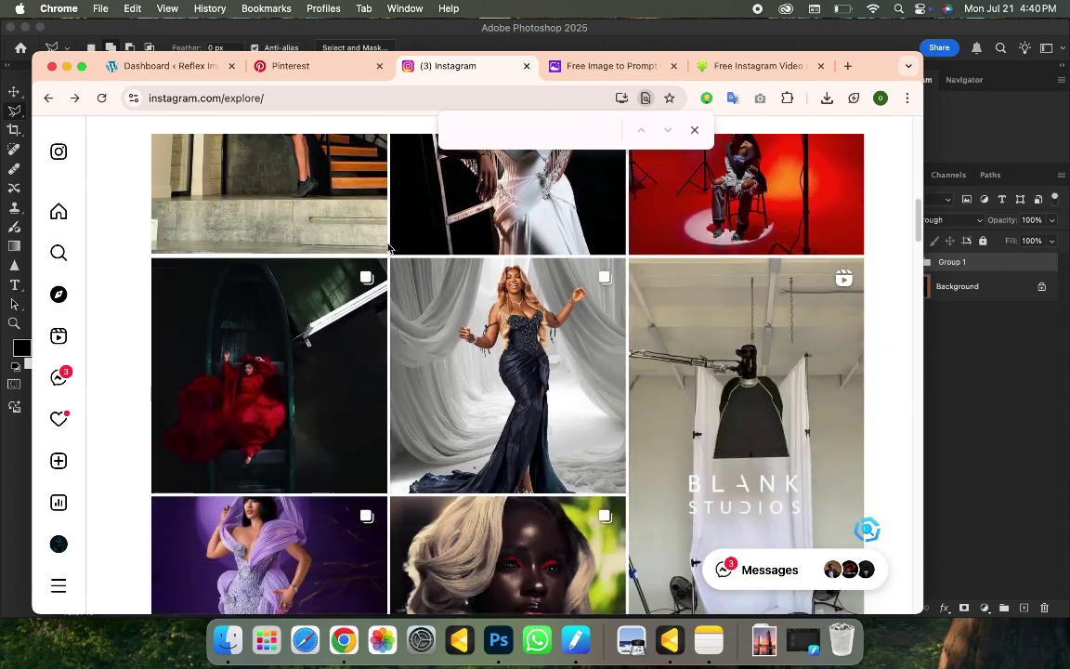
{"action": "scroll", "coordinate": [390, 249], "scroll_direction": "down", "scroll_amount": 1}
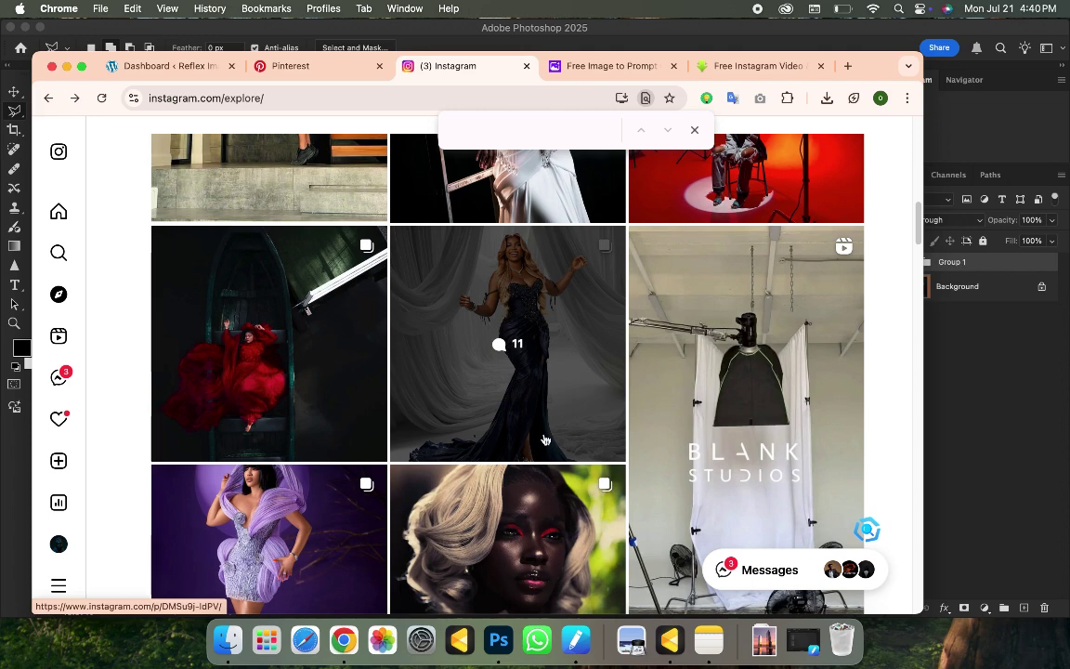
{"action": "scroll", "coordinate": [544, 441], "scroll_direction": "down", "scroll_amount": 10}
{"action": "scroll", "coordinate": [544, 440], "scroll_direction": "up", "scroll_amount": 7}
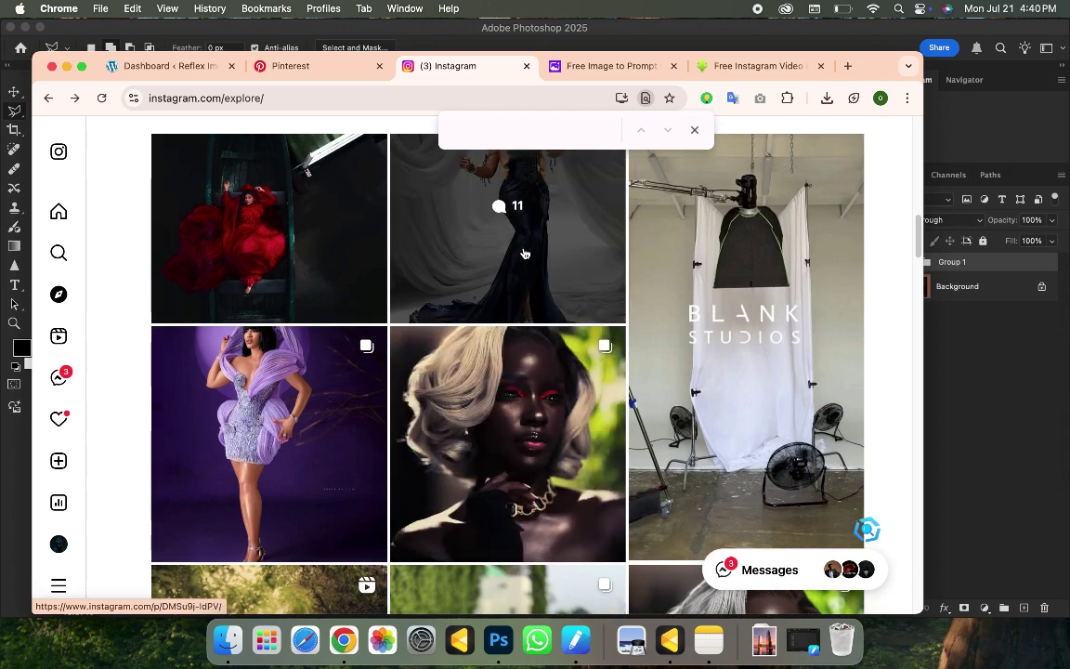
{"action": "left_click", "coordinate": [524, 254]}
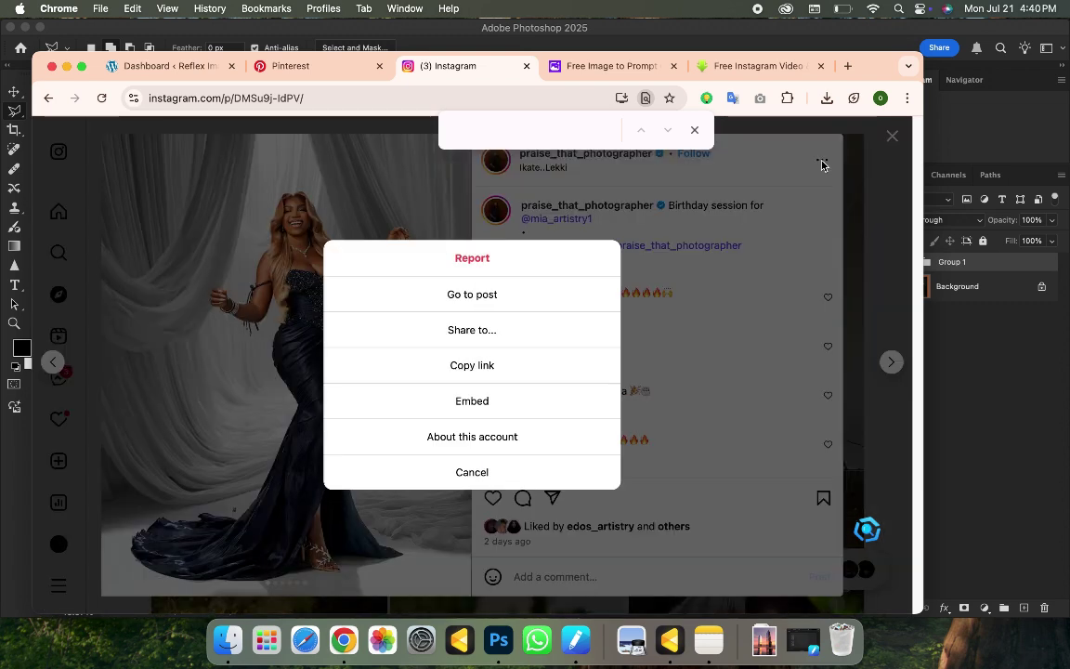
Copy the gown post's link and open a new blank Chrome tab
{"action": "left_click", "coordinate": [821, 159]}
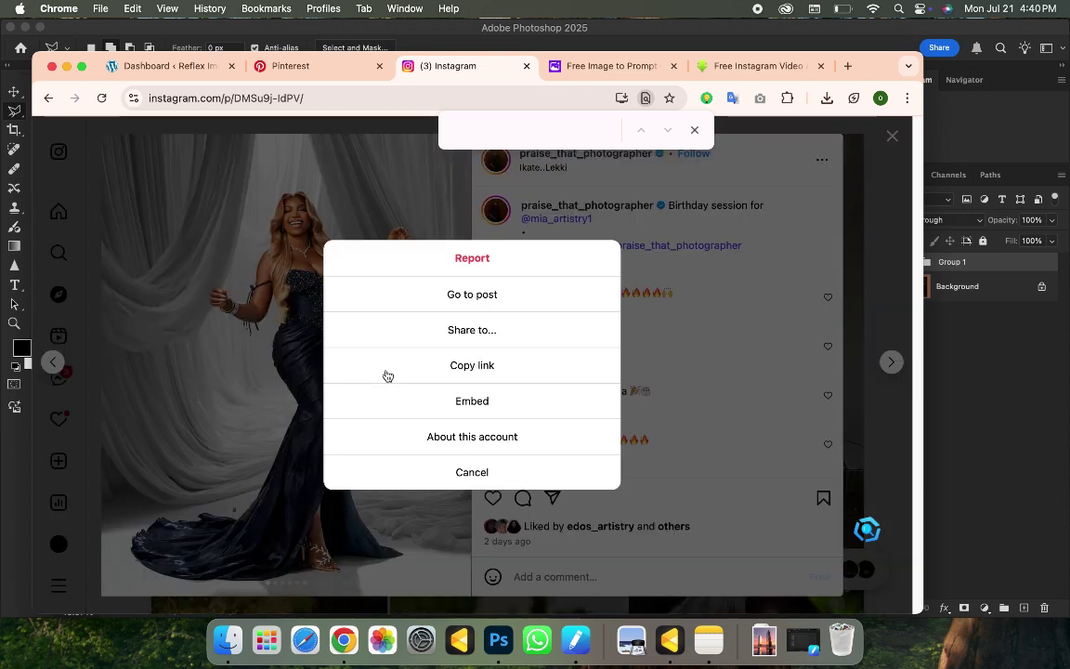
{"action": "left_click", "coordinate": [477, 369]}
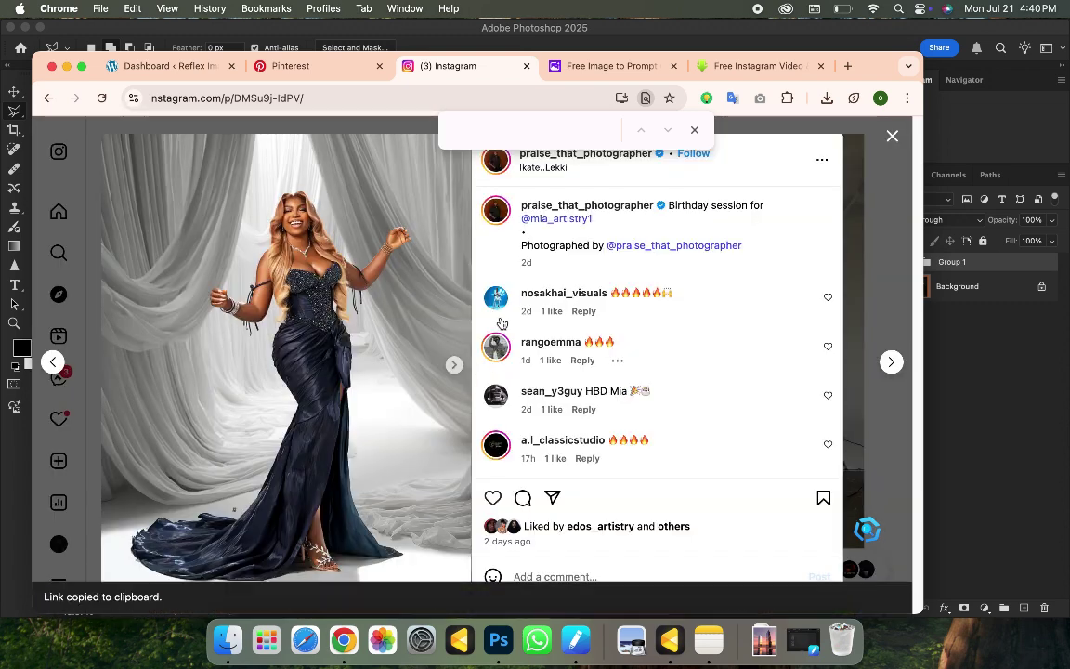
{"action": "left_click", "coordinate": [848, 65]}
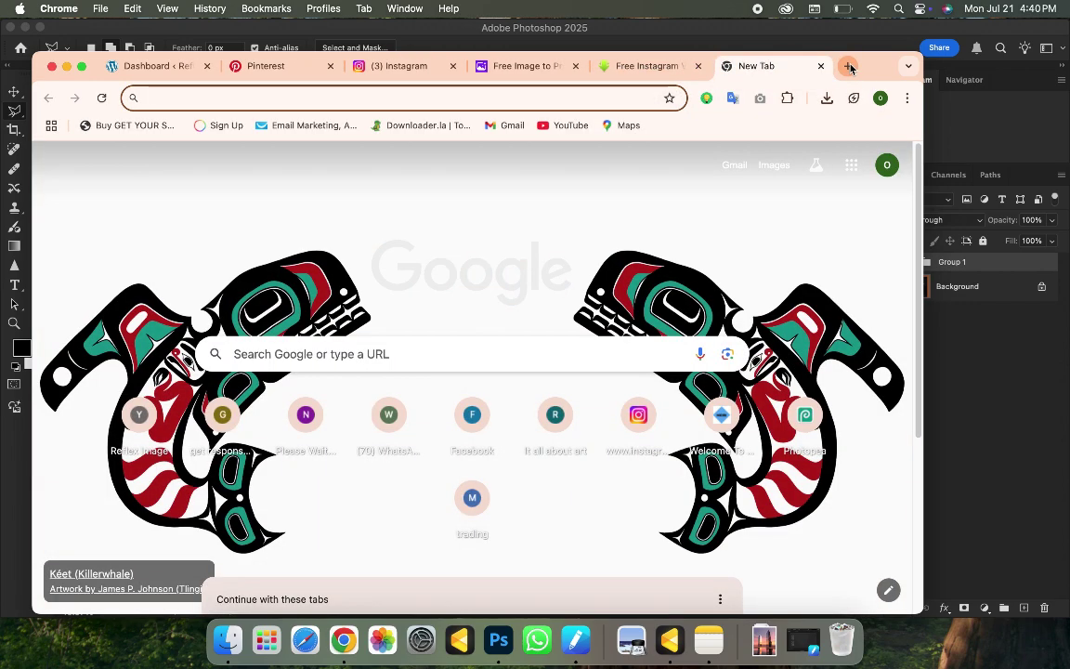
Search Google for 'insta downloader' and go to SaveFrom.net's Instagram downloader
{"action": "type", "text": "inst"}
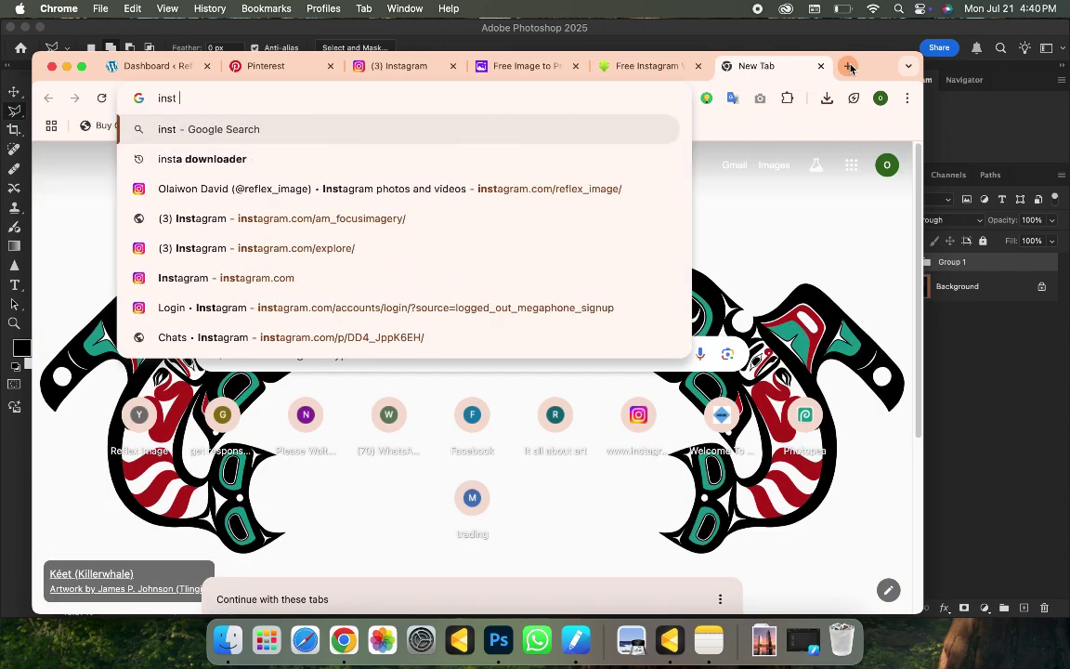
{"action": "type", "text": "a d"}
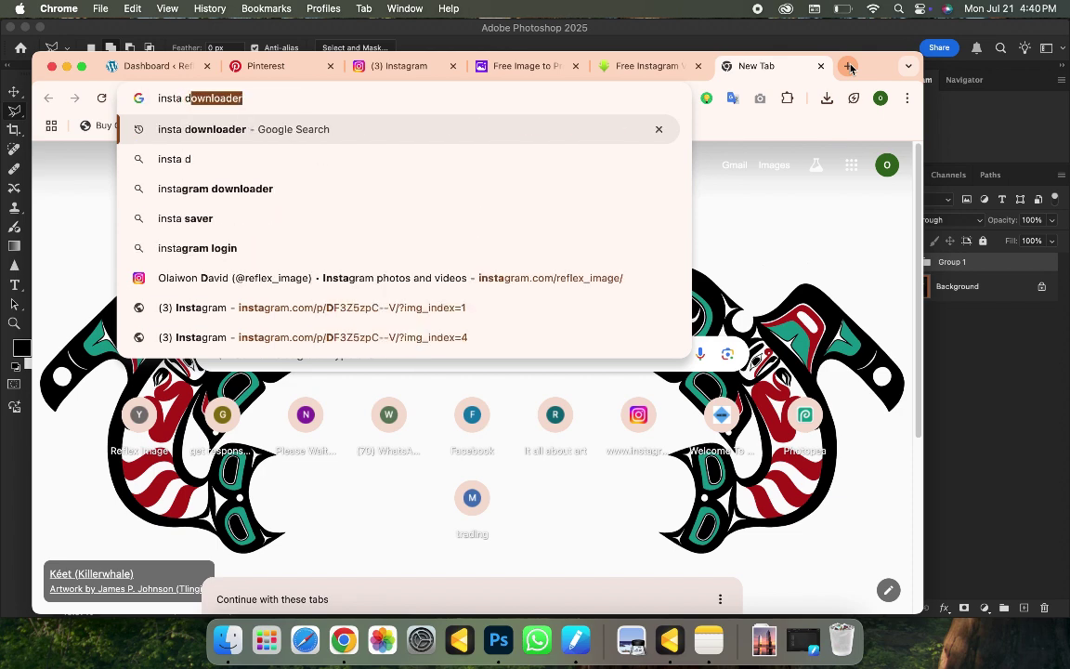
{"action": "key", "text": "Return"}
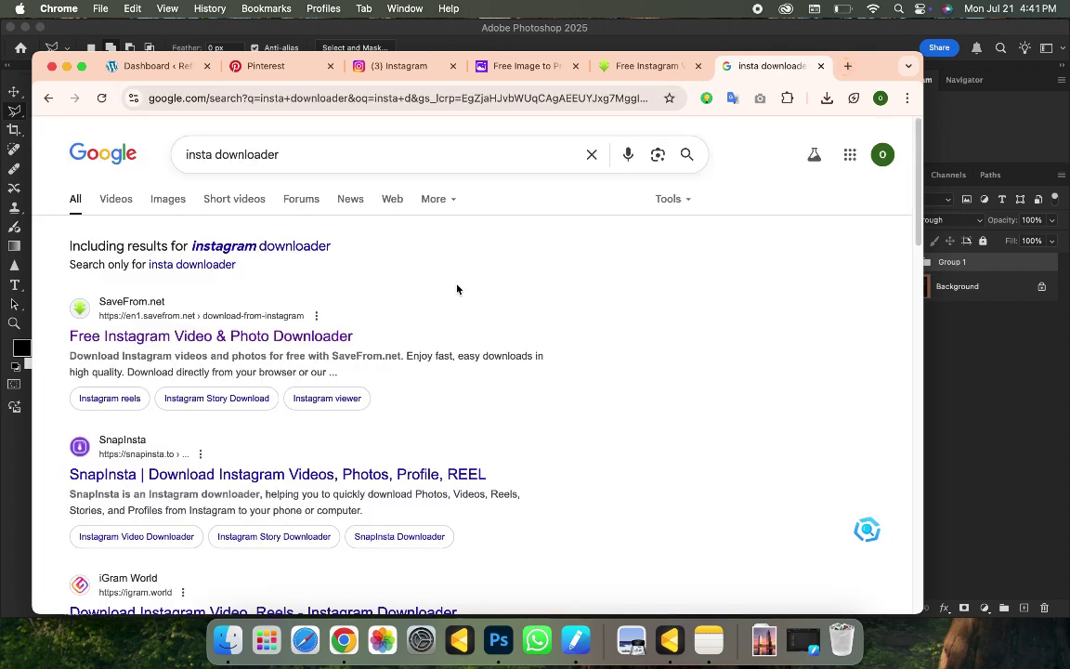
{"action": "left_click", "coordinate": [249, 339]}
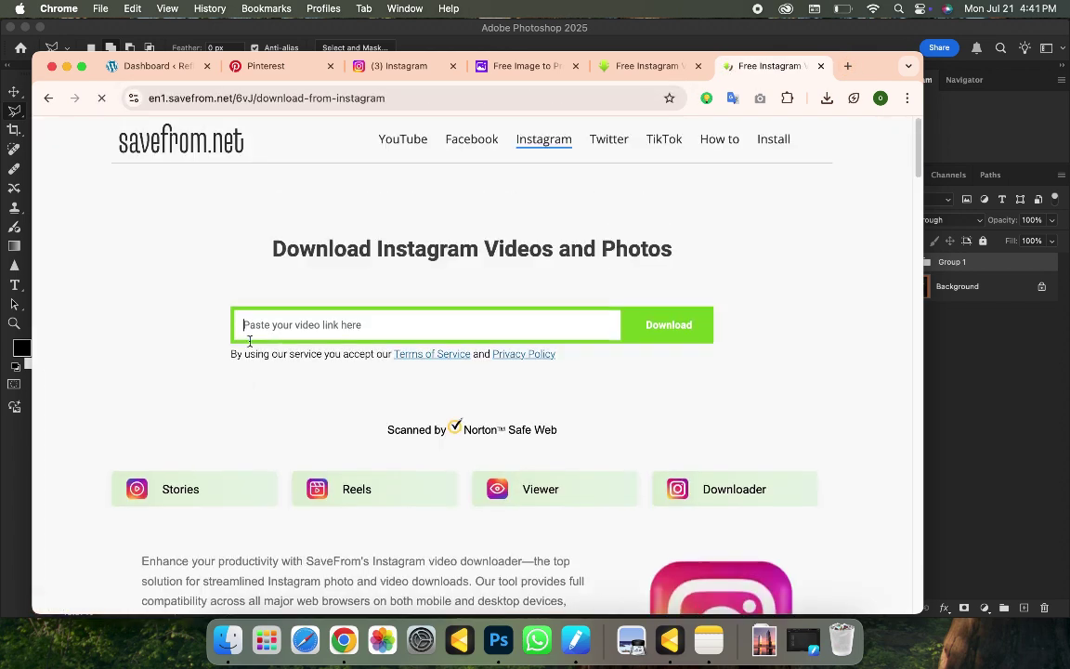
Paste the post link into SaveFrom.net and download the first photo as a JPG
{"action": "left_click", "coordinate": [312, 324]}
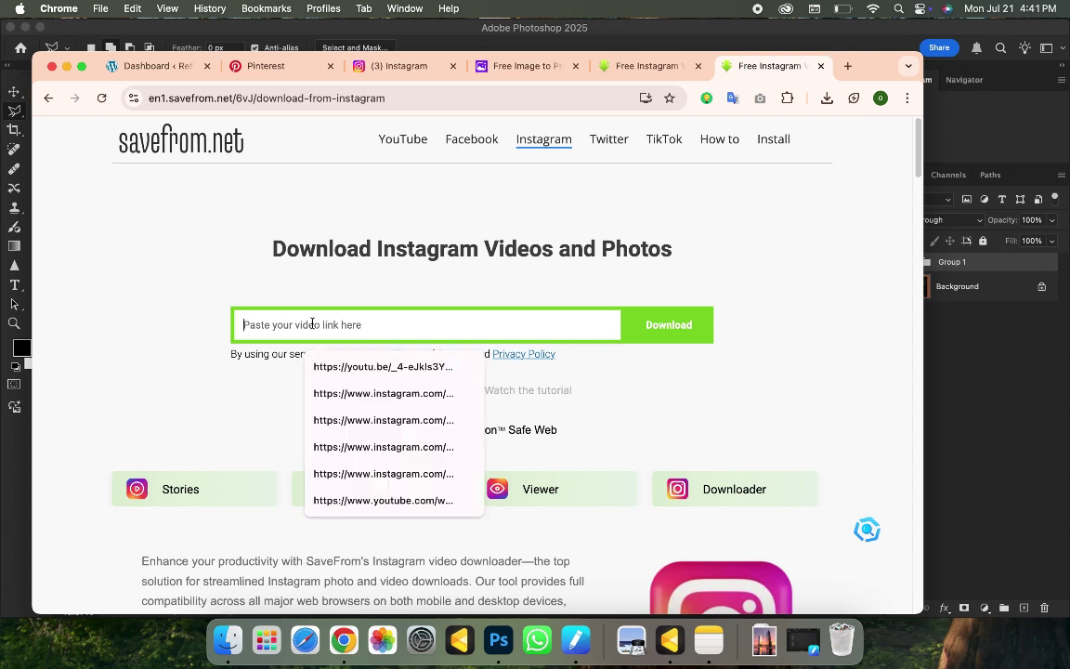
{"action": "key", "text": "super+v"}
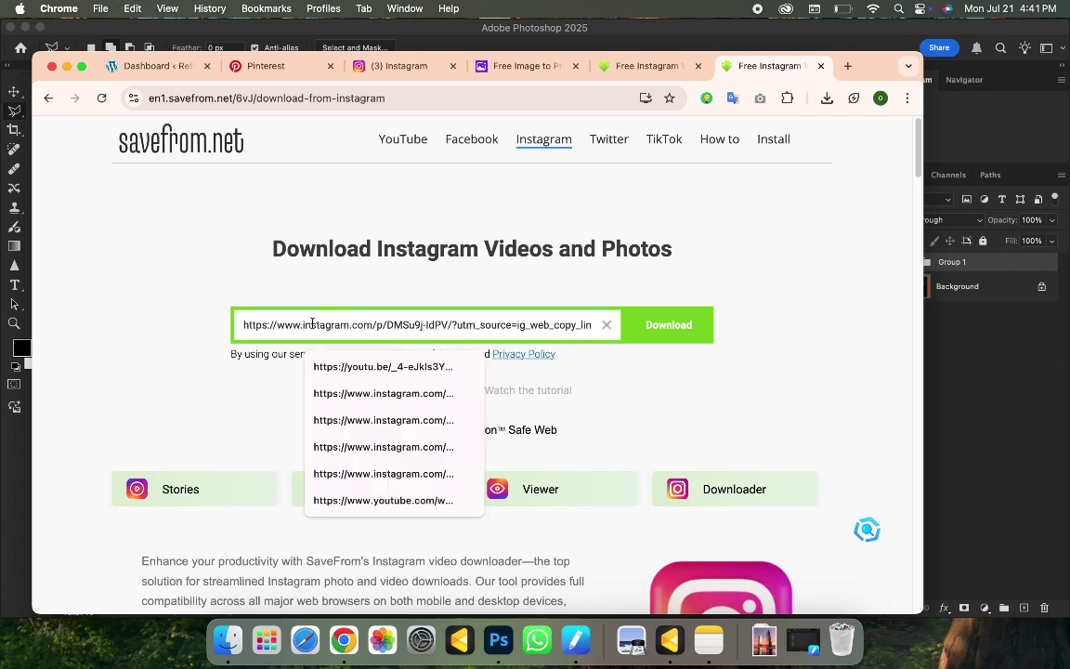
{"action": "left_click", "coordinate": [645, 337]}
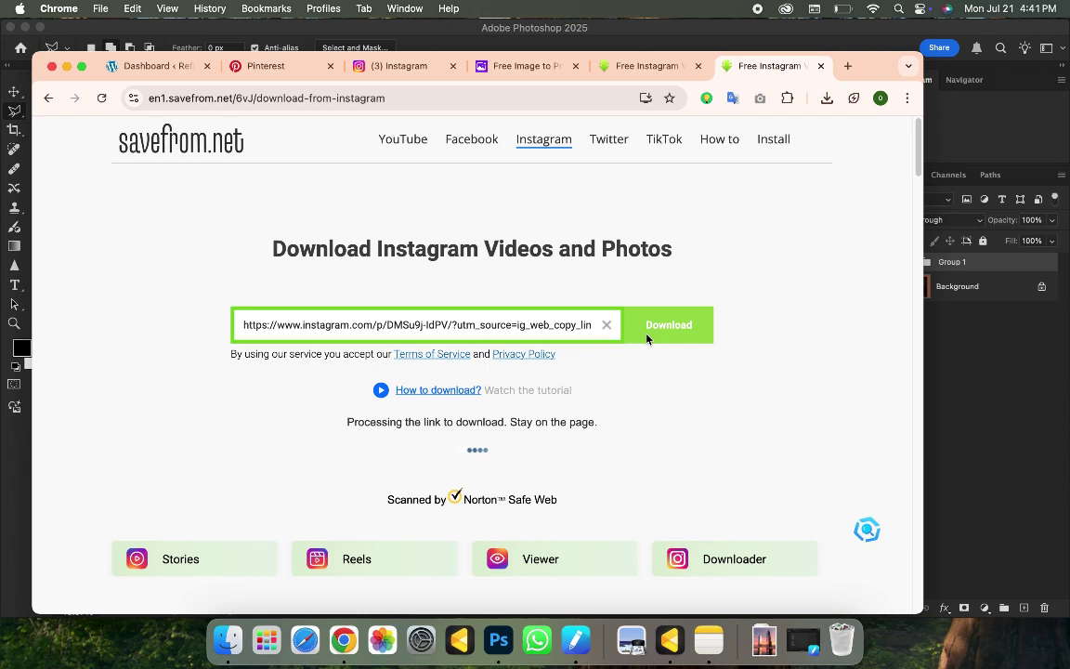
{"action": "scroll", "coordinate": [568, 483], "scroll_direction": "down", "scroll_amount": 4}
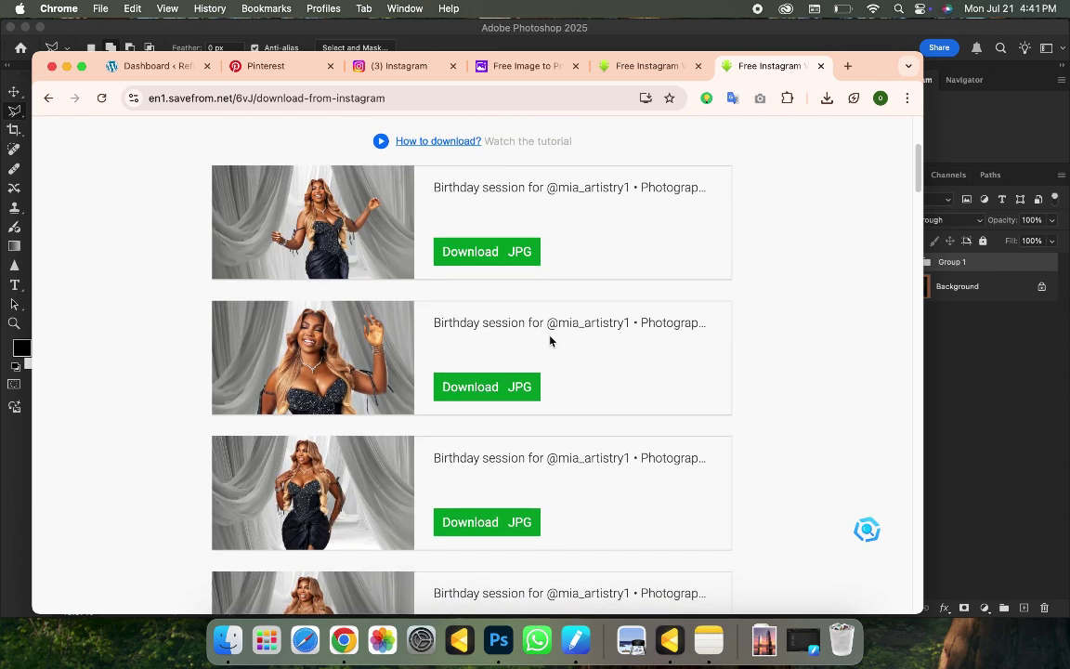
{"action": "left_click", "coordinate": [484, 253]}
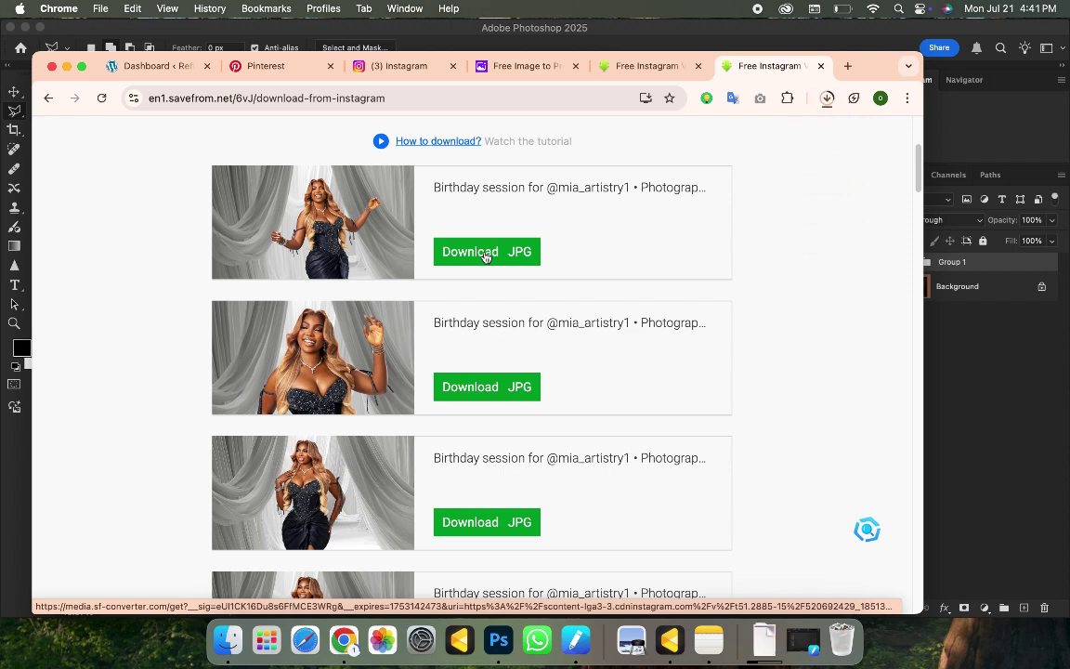
Open the downloaded gown photo from Downloads in Photoshop as a 1080×1350 document
{"action": "left_click", "coordinate": [993, 381]}
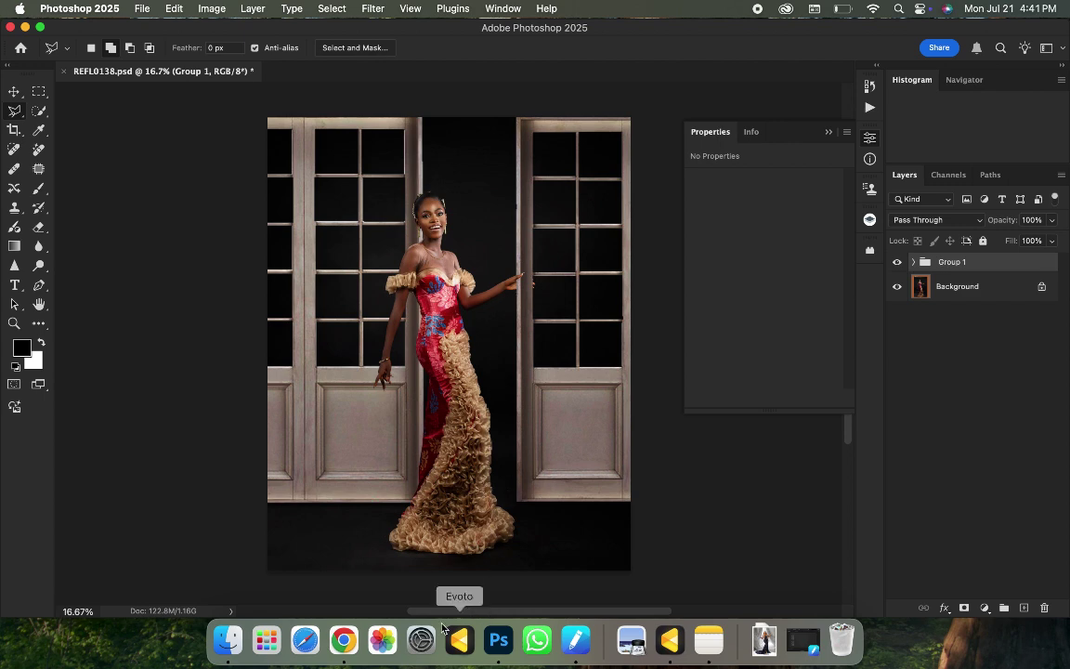
{"action": "left_click", "coordinate": [220, 642]}
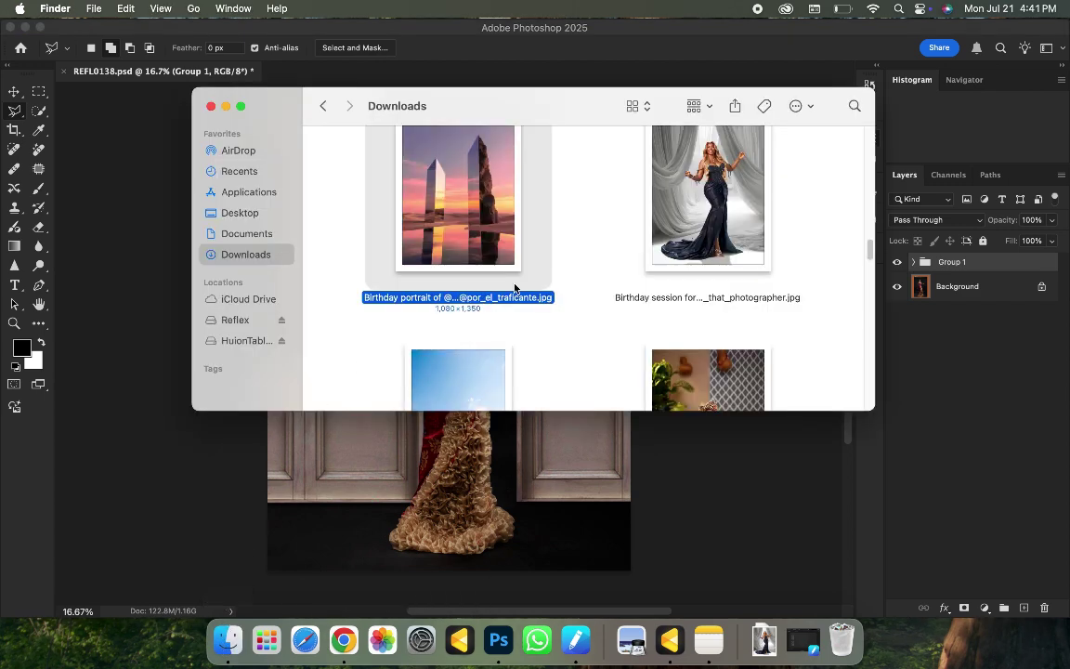
{"action": "left_click", "coordinate": [683, 196]}
{"action": "left_click_drag", "start_coordinate": [696, 206], "coordinate": [429, 9]}
{"action": "double_click", "coordinate": [638, 182]}
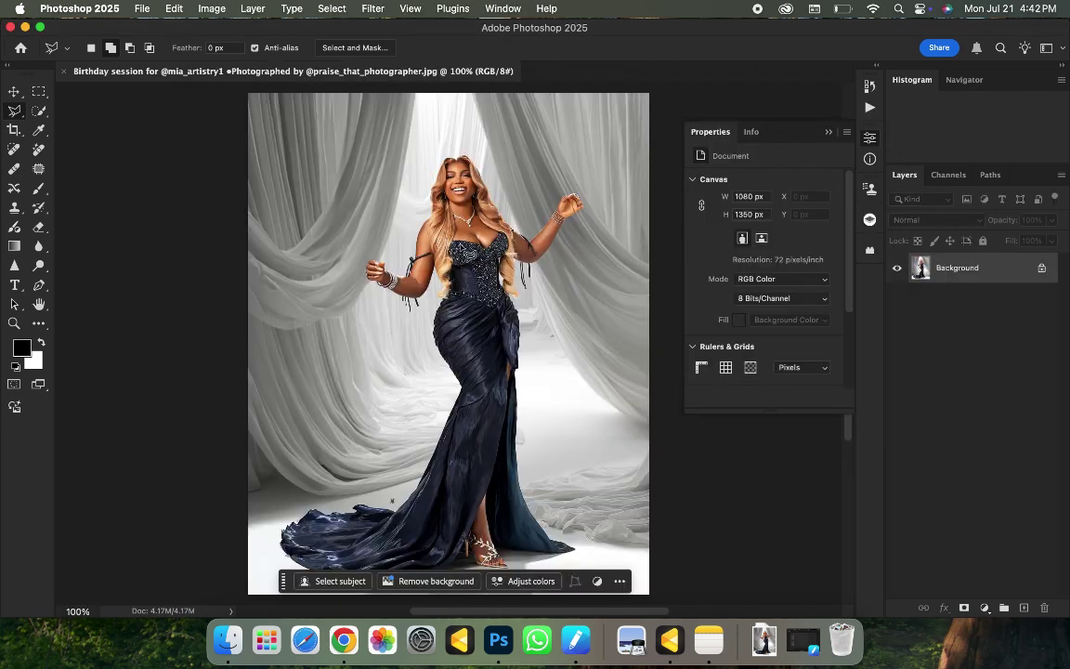
Loosely lasso the woman and her dress train, then check the outline zoomed in
{"action": "scroll", "coordinate": [330, 252], "scroll_direction": "down", "scroll_amount": 1}
{"action": "scroll", "coordinate": [331, 256], "scroll_direction": "up", "scroll_amount": 1}
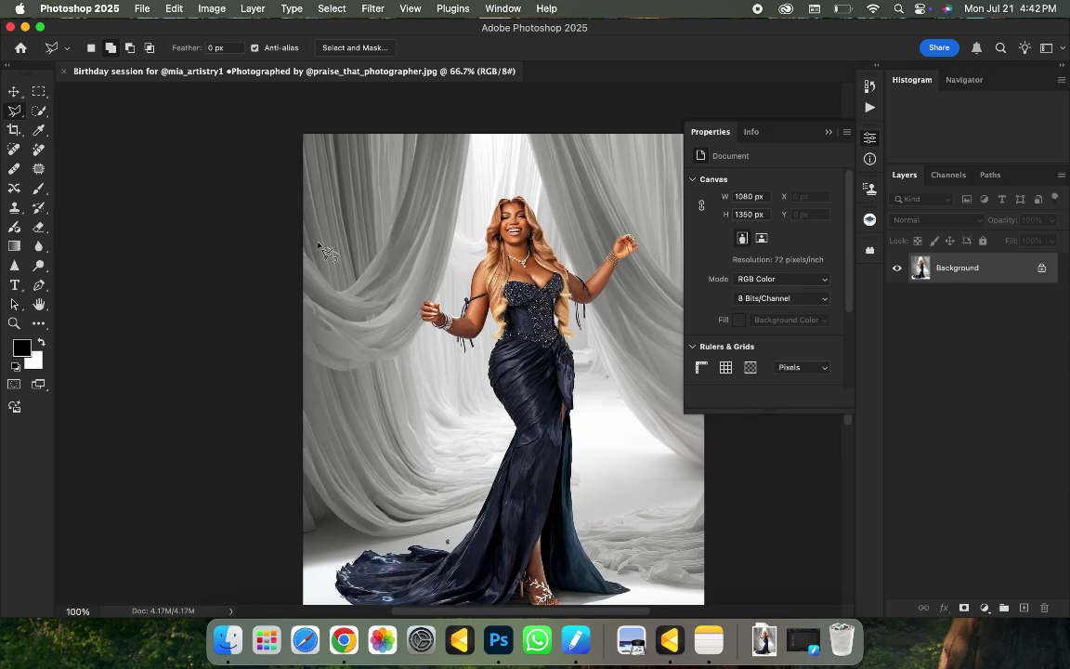
{"action": "scroll", "coordinate": [330, 264], "scroll_direction": "down", "scroll_amount": 1}
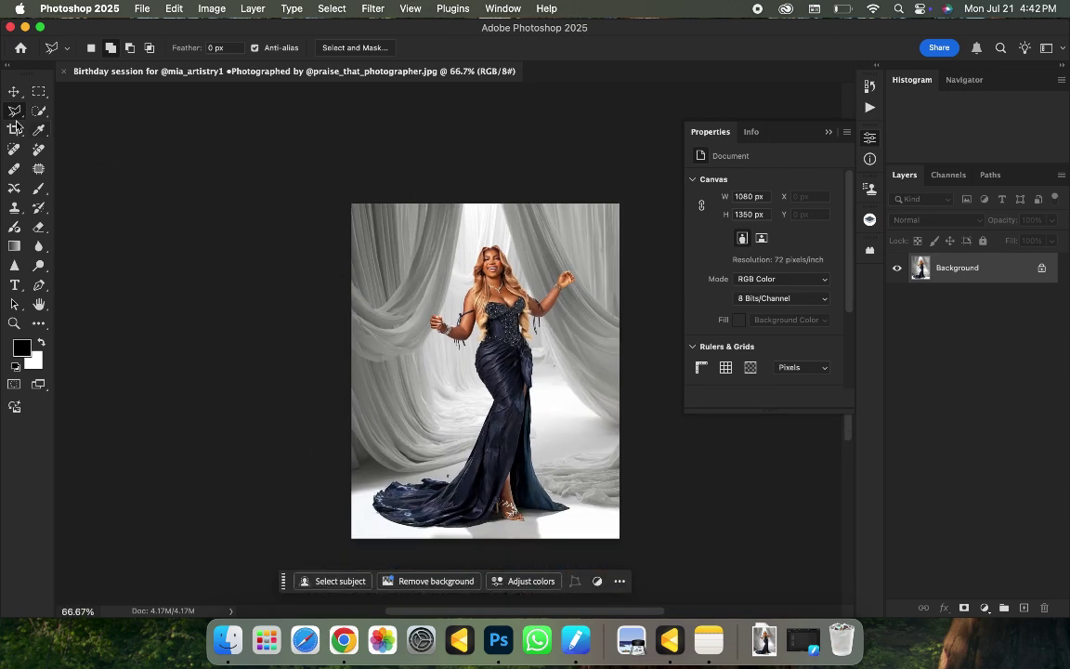
{"action": "left_click", "coordinate": [472, 536]}
{"action": "left_click", "coordinate": [409, 533]}
{"action": "left_click", "coordinate": [376, 518]}
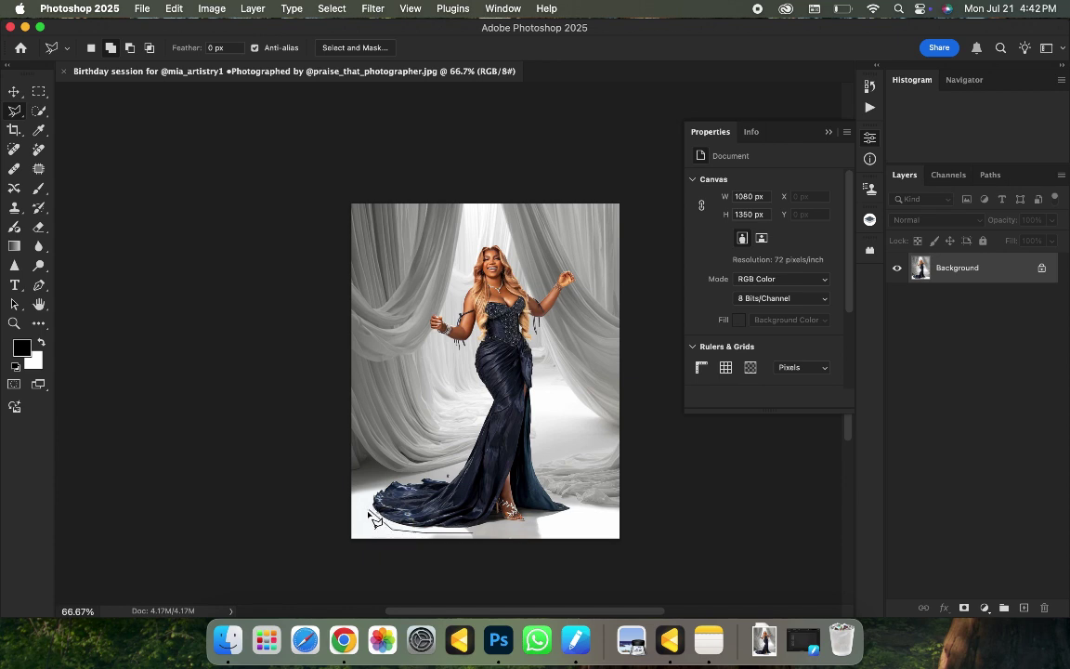
{"action": "left_click", "coordinate": [368, 500]}
{"action": "left_click", "coordinate": [369, 489]}
{"action": "mouse_move", "coordinate": [398, 485]}
{"action": "left_mouse_down"}
{"action": "mouse_move", "coordinate": [460, 455]}
{"action": "mouse_move", "coordinate": [476, 419]}
{"action": "mouse_move", "coordinate": [469, 363]}
{"action": "mouse_move", "coordinate": [427, 319]}
{"action": "mouse_move", "coordinate": [451, 314]}
{"action": "mouse_move", "coordinate": [485, 246]}
{"action": "mouse_move", "coordinate": [505, 242]}
{"action": "mouse_move", "coordinate": [534, 294]}
{"action": "mouse_move", "coordinate": [579, 270]}
{"action": "mouse_move", "coordinate": [544, 328]}
{"action": "mouse_move", "coordinate": [536, 448]}
{"action": "mouse_move", "coordinate": [542, 476]}
{"action": "mouse_move", "coordinate": [575, 505]}
{"action": "mouse_move", "coordinate": [564, 517]}
{"action": "mouse_move", "coordinate": [465, 537]}
{"action": "left_mouse_up"}
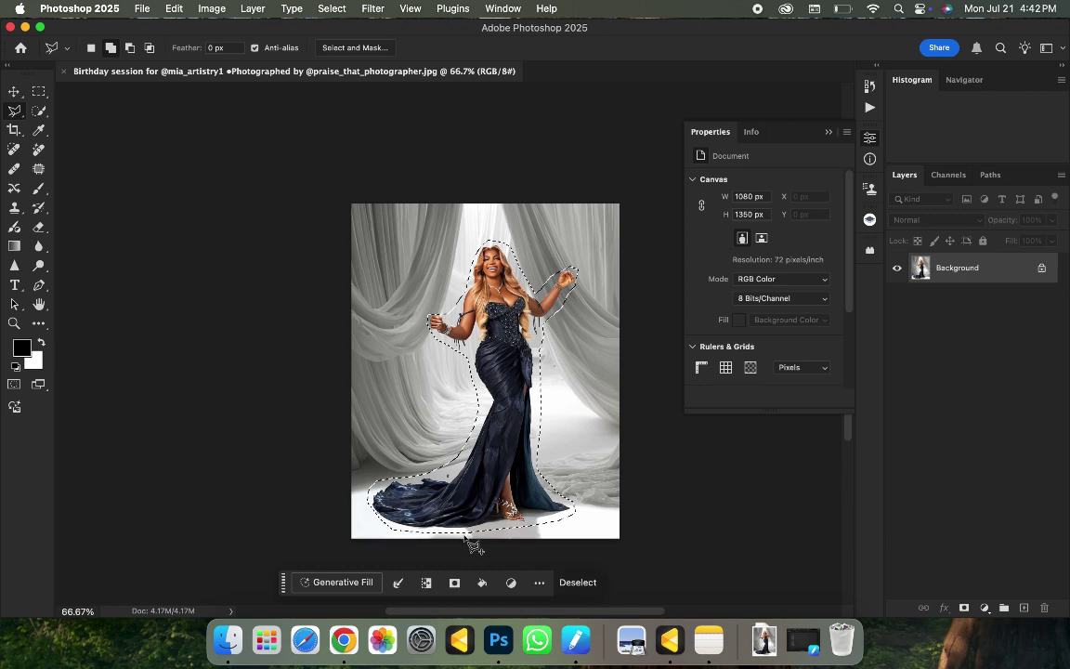
{"action": "key", "text": "super+1"}
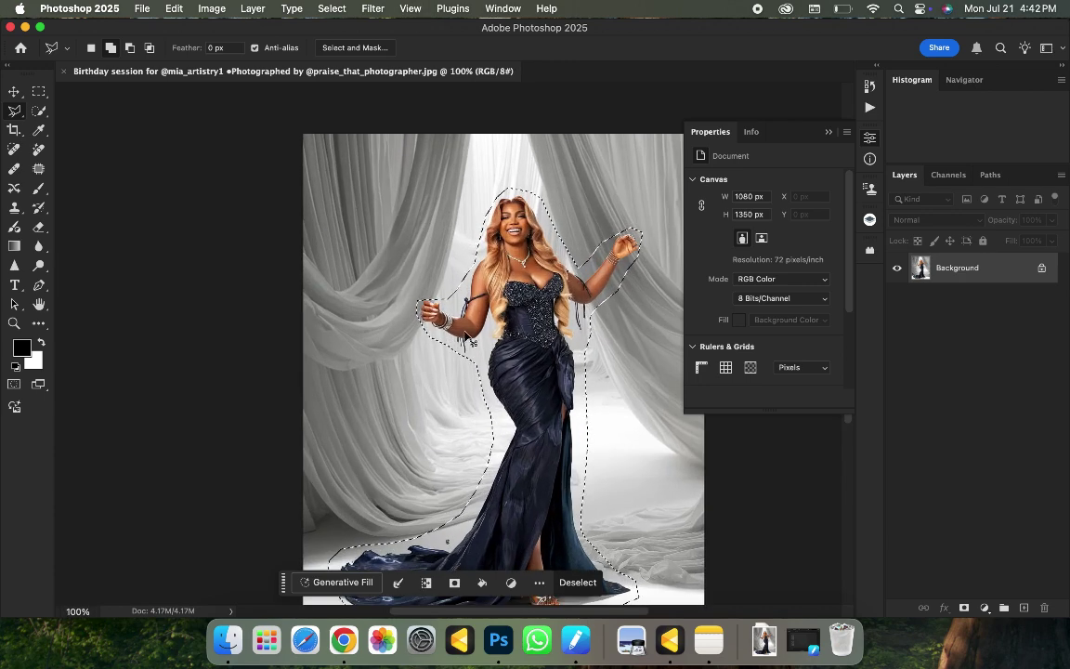
{"action": "key", "text": "super+0"}
{"action": "key", "text": "super+1"}
{"action": "key", "text": "super+0"}
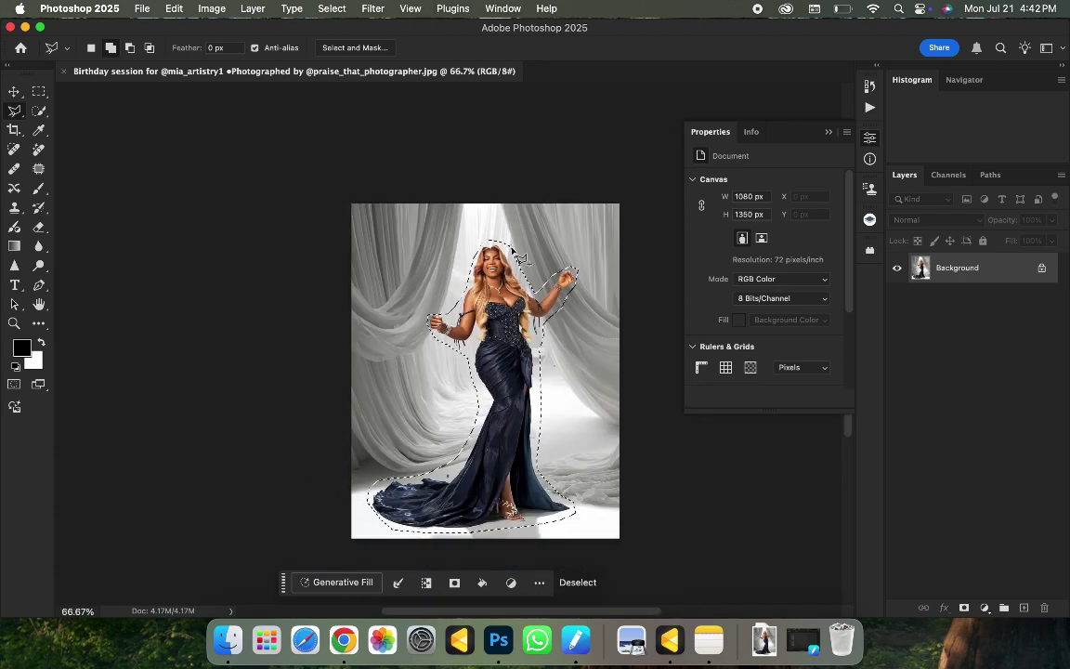
Run Generative Fill with an empty prompt to replace the woman with drapes
{"action": "left_click", "coordinate": [351, 582]}
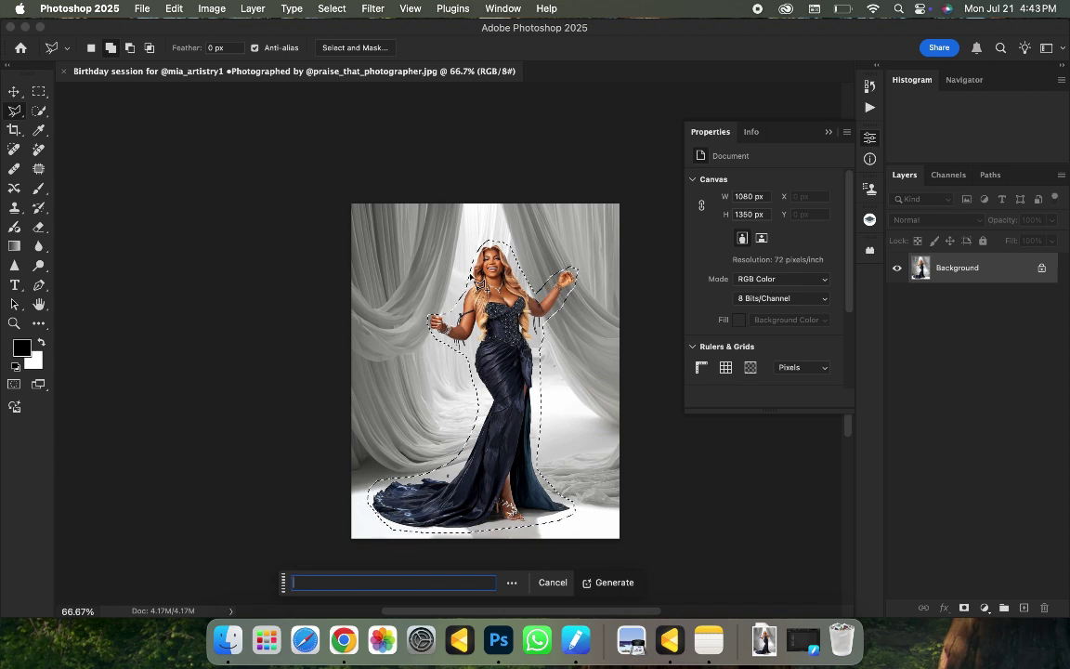
{"action": "left_click", "coordinate": [611, 584]}
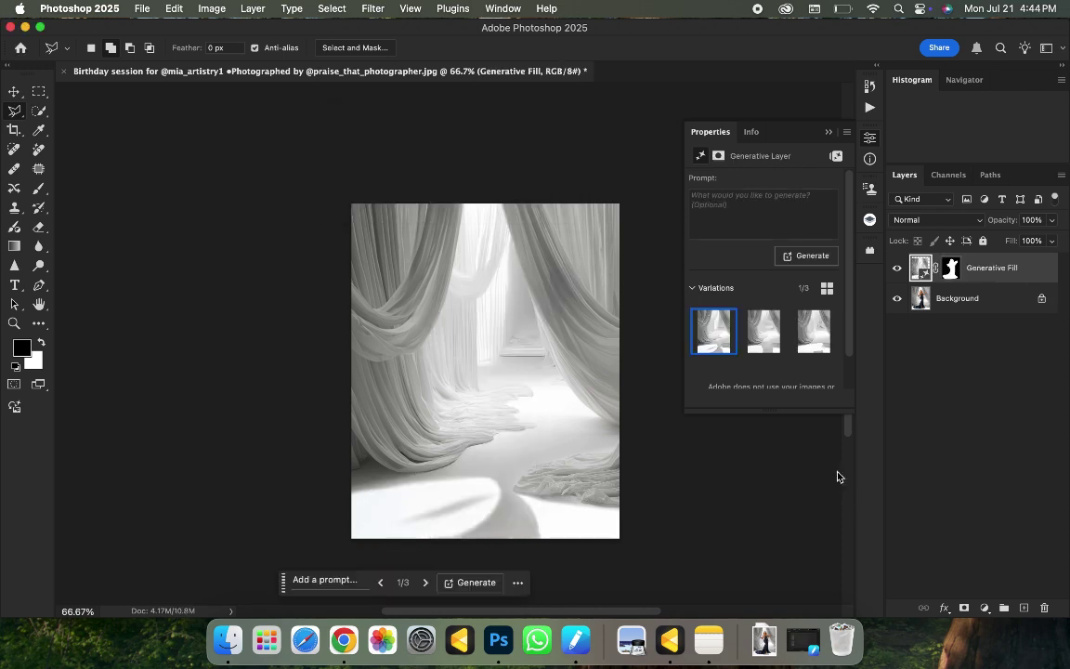
Choose the third drape variation and compare it against the original photo
{"action": "left_click", "coordinate": [756, 342]}
{"action": "left_click", "coordinate": [793, 344]}
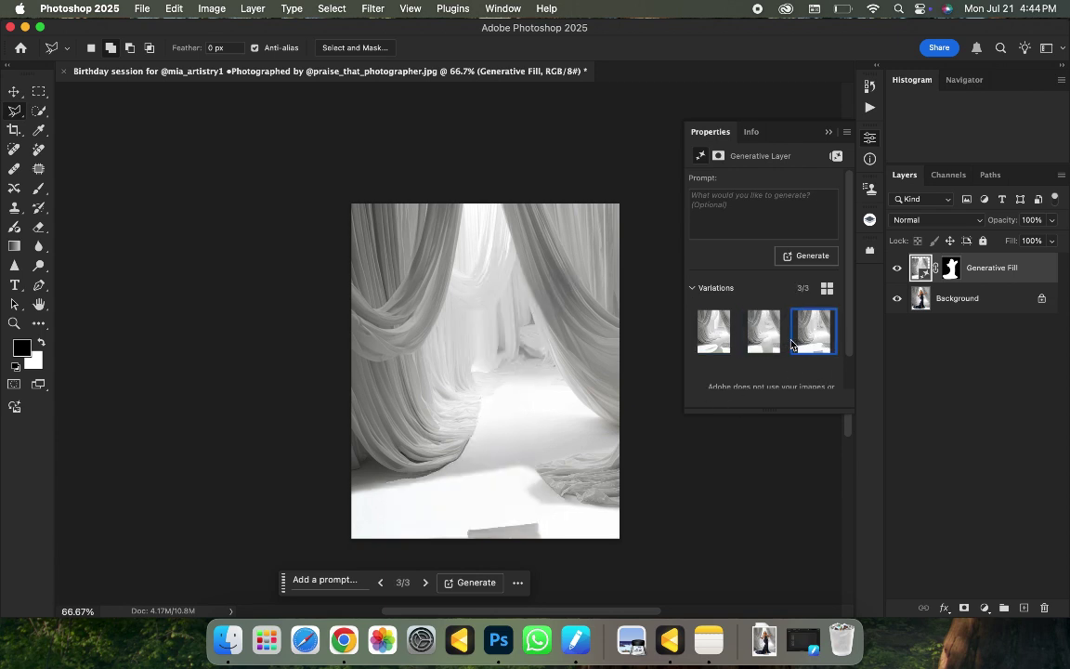
{"action": "mouse_move", "coordinate": [780, 341]}
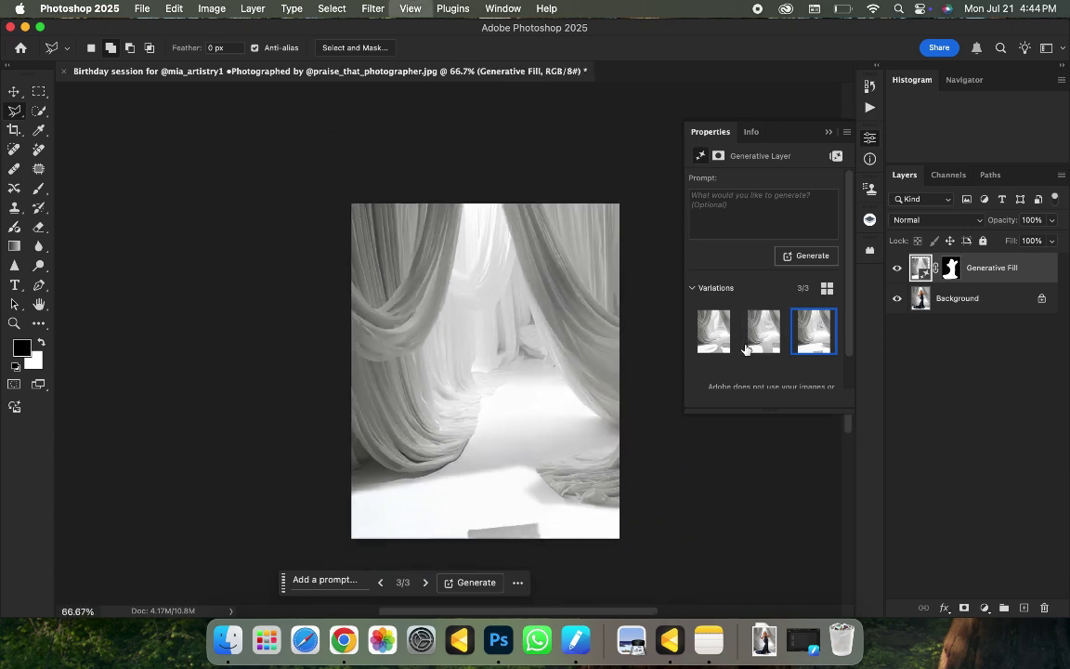
{"action": "left_click", "coordinate": [897, 269]}
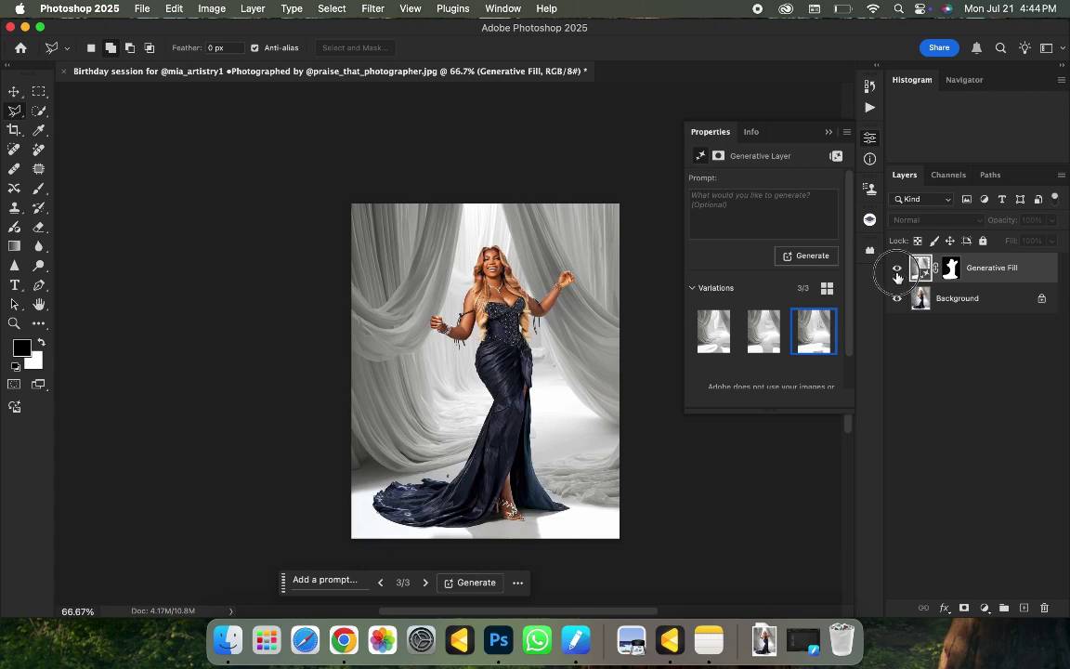
{"action": "left_click", "coordinate": [897, 268]}
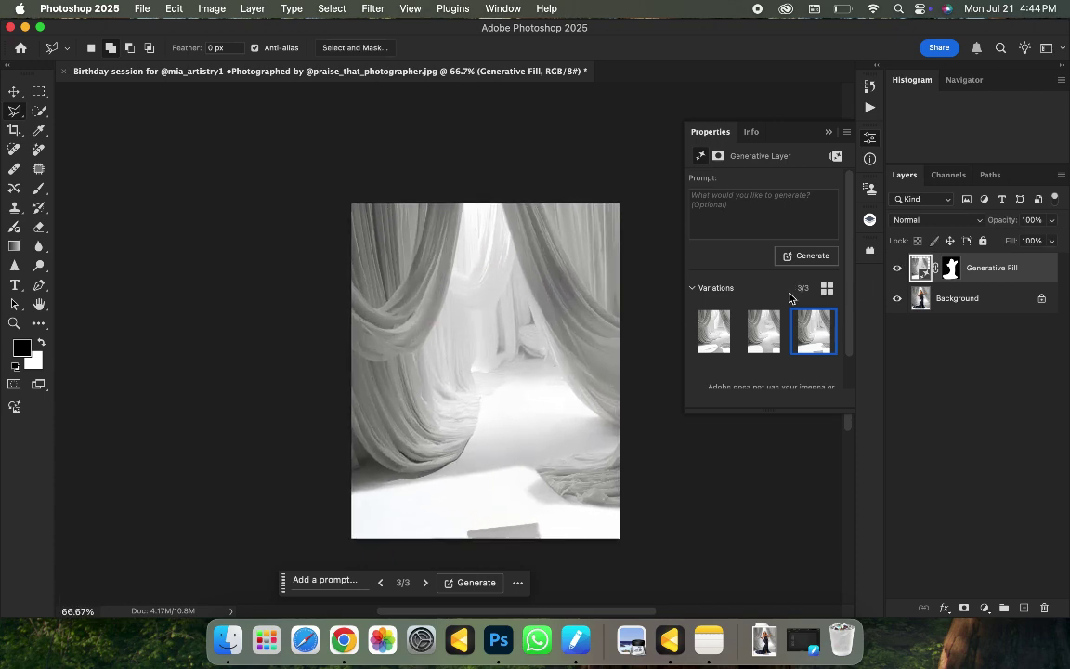
{"action": "key", "text": "super+plus"}
{"action": "key", "text": "super+minus"}
{"action": "key", "text": "super+minus"}
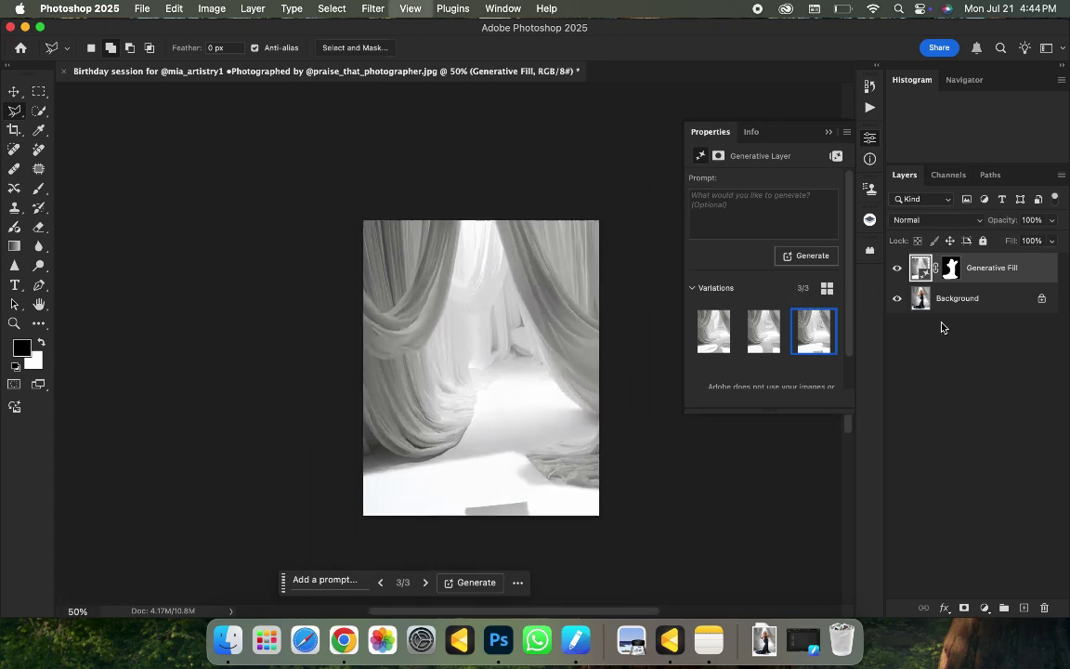
{"action": "key", "text": "super+plus"}
Flatten to a single Background layer and save as a JPEG at quality 12
{"action": "key", "text": "super+e"}
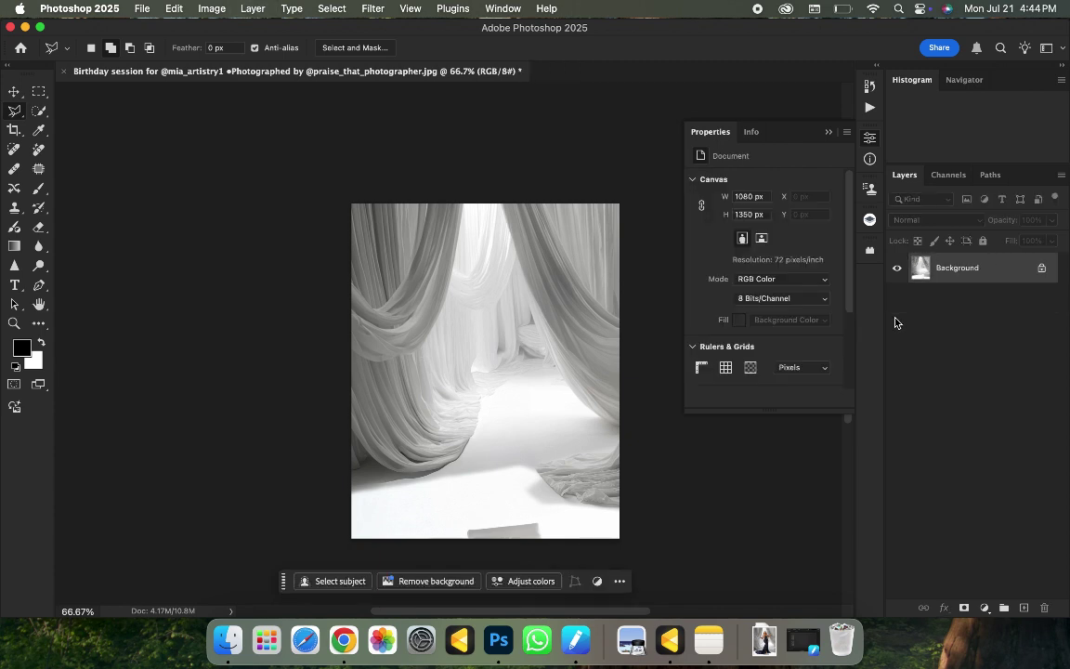
{"action": "key", "text": "super+s"}
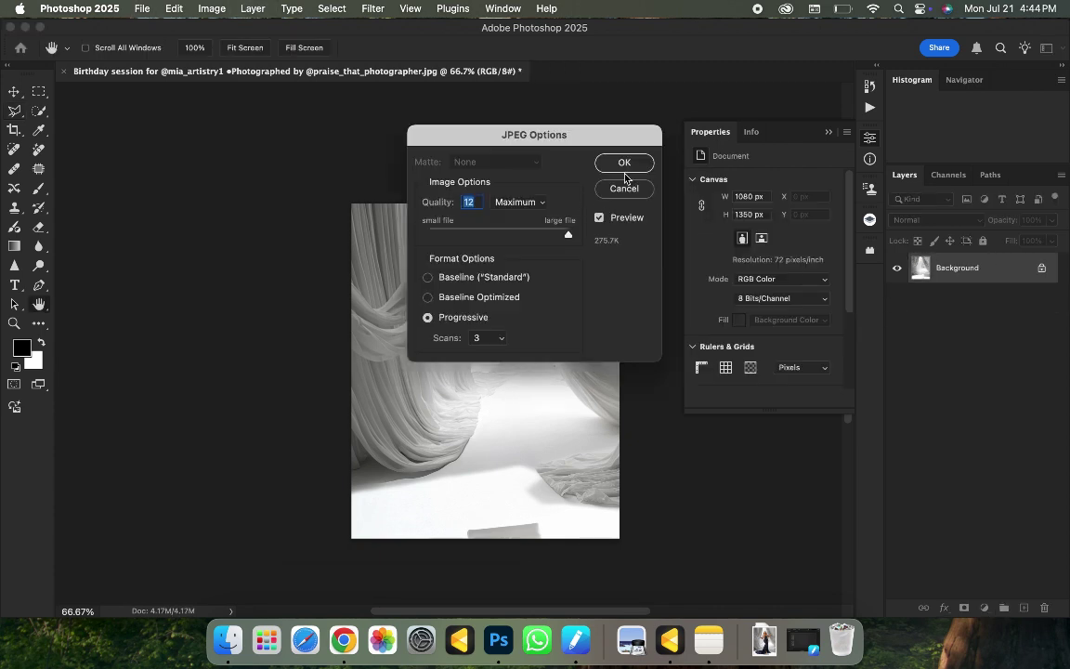
{"action": "left_click", "coordinate": [625, 170]}
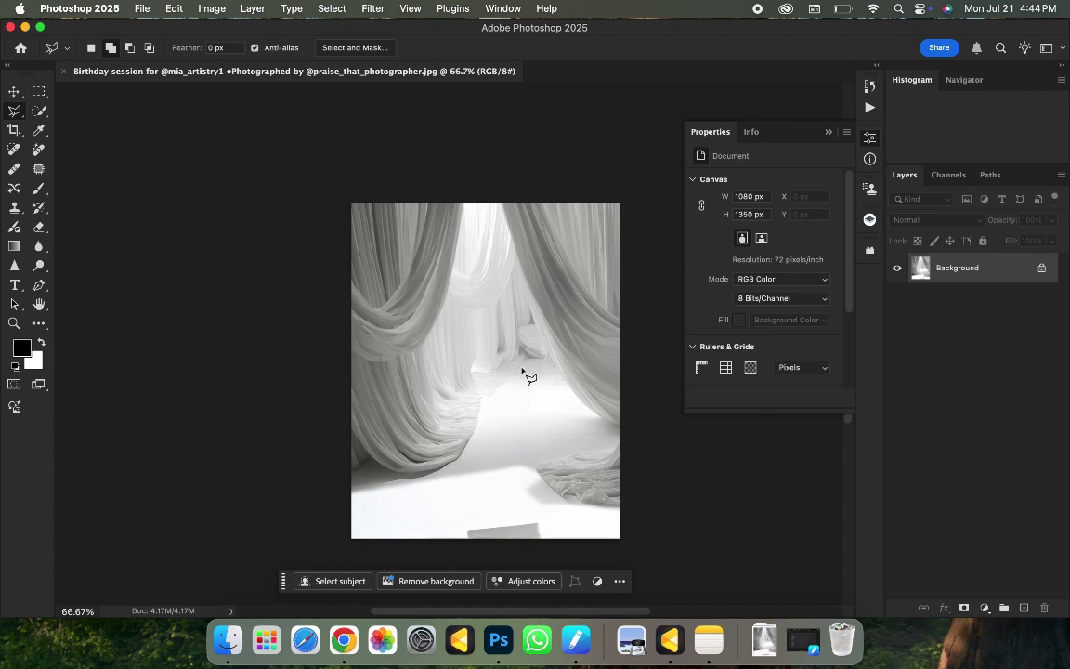
Load the saved curtain JPEG from Downloads as the Generate Image style reference
{"action": "left_click", "coordinate": [13, 409]}
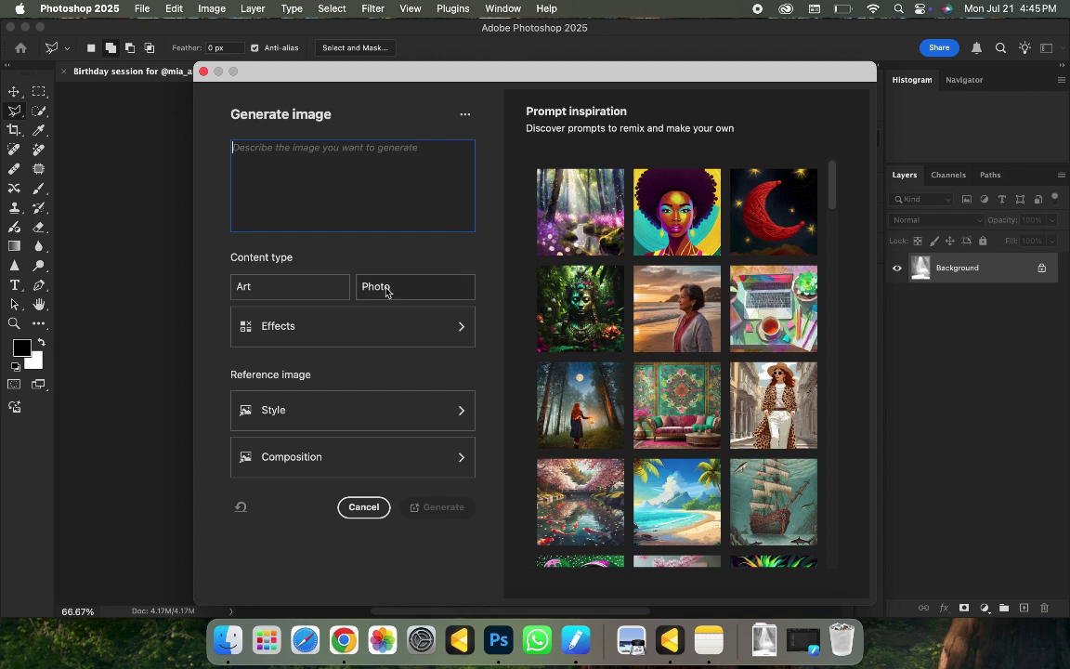
{"action": "left_click", "coordinate": [434, 419]}
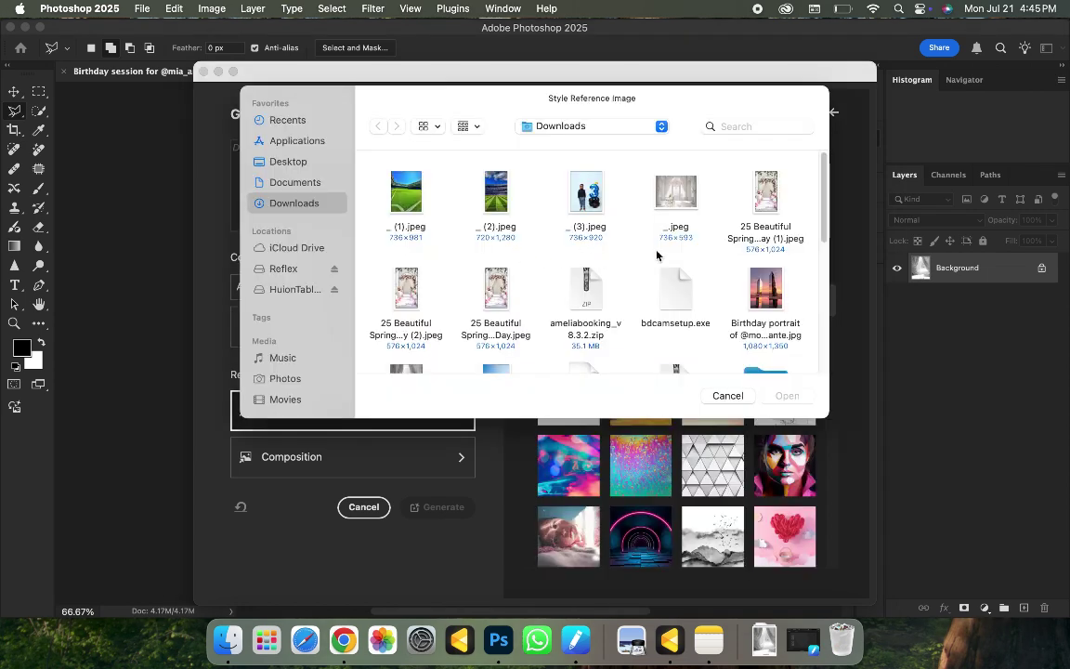
{"action": "scroll", "coordinate": [652, 291], "scroll_direction": "down", "scroll_amount": 2}
{"action": "scroll", "coordinate": [652, 291], "scroll_direction": "down", "scroll_amount": 3}
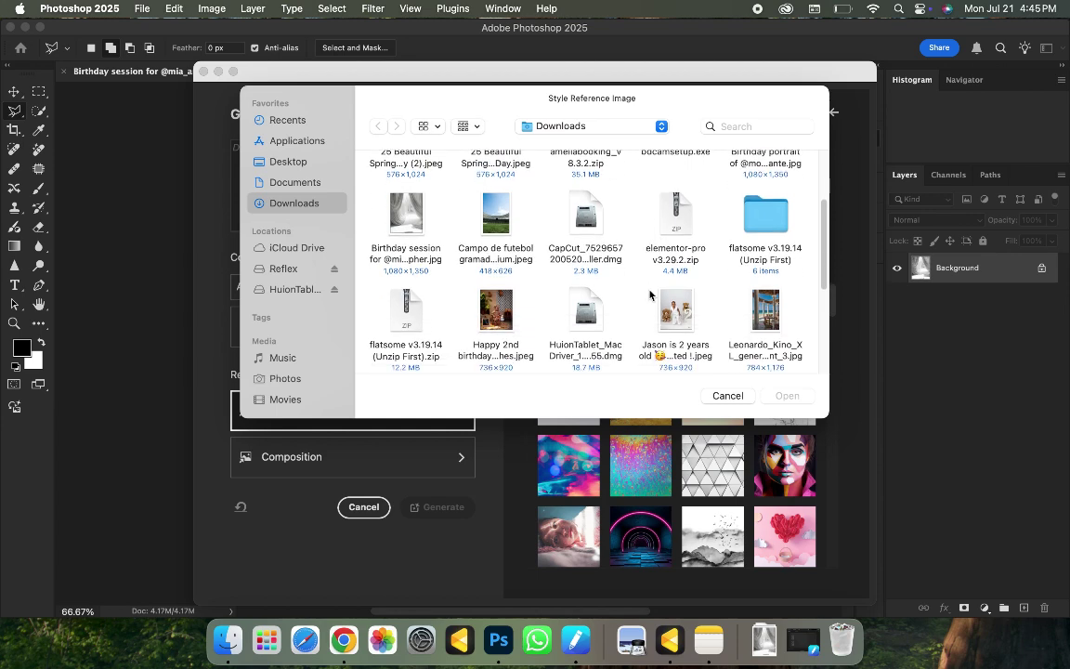
{"action": "left_click", "coordinate": [427, 207]}
{"action": "left_click", "coordinate": [787, 396]}
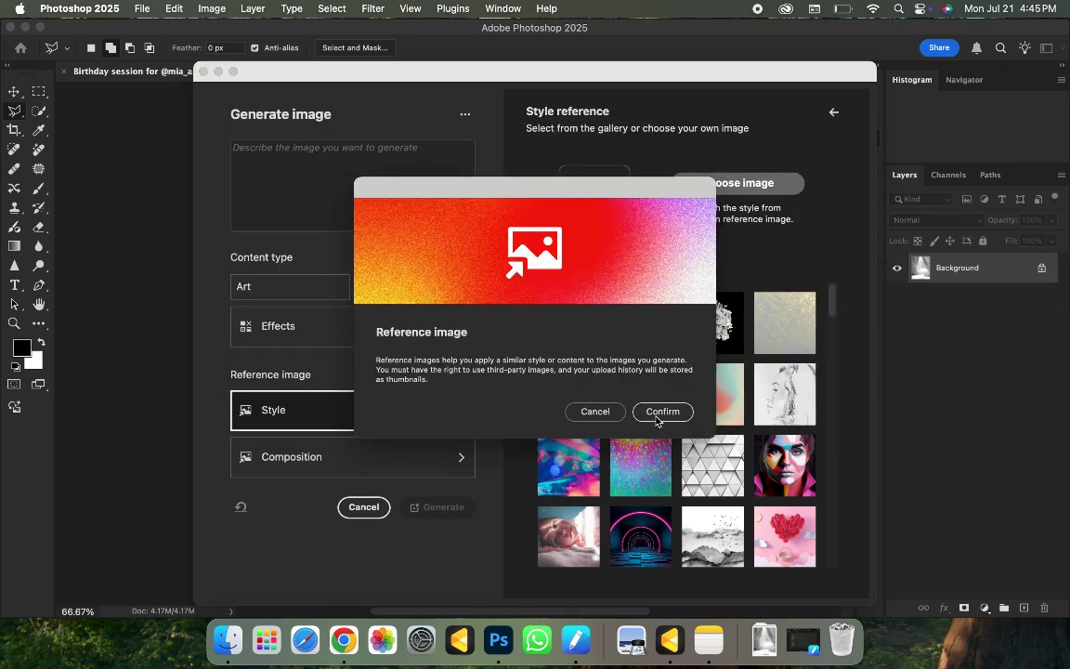
{"action": "left_click", "coordinate": [657, 411]}
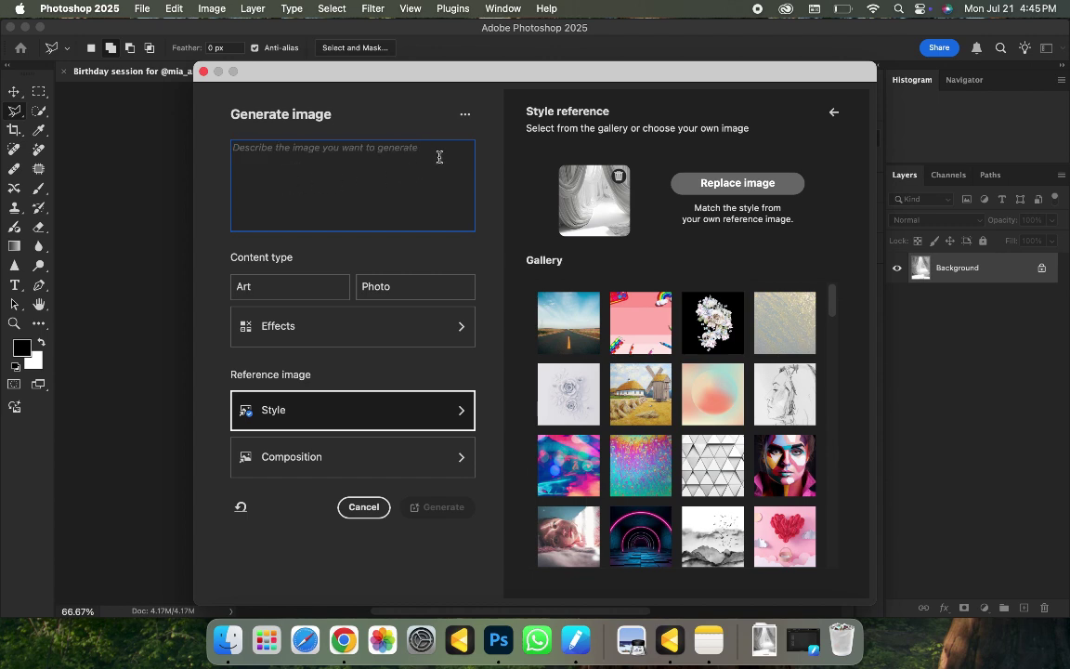
Type the prompt 'generate similar image to the reference attached…', fixing typos along the way
{"action": "type", "text": "ge"}
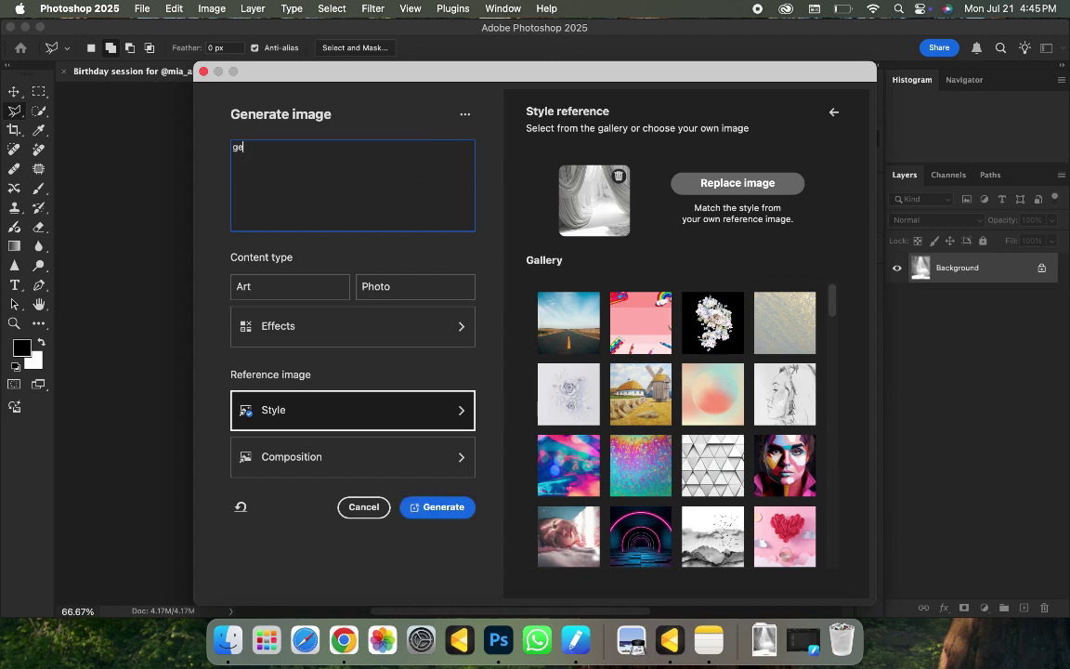
{"action": "type", "text": "nerate simial"}
{"action": "key", "text": "BackSpace"}
{"action": "key", "text": "BackSpace"}
{"action": "type", "text": "lar image to th "}
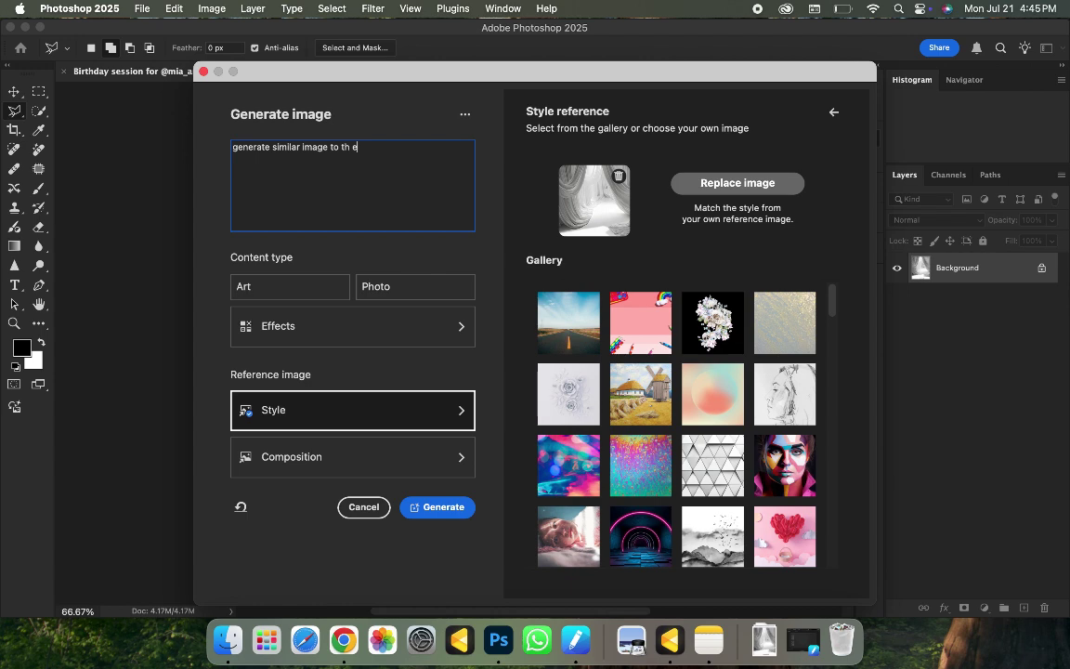
{"action": "type", "text": "e reference attached bw"}
{"action": "key", "text": "BackSpace"}
Finish the prompt with 'below', generate the curtain image and pick its third variation
{"action": "type", "text": "elow"}
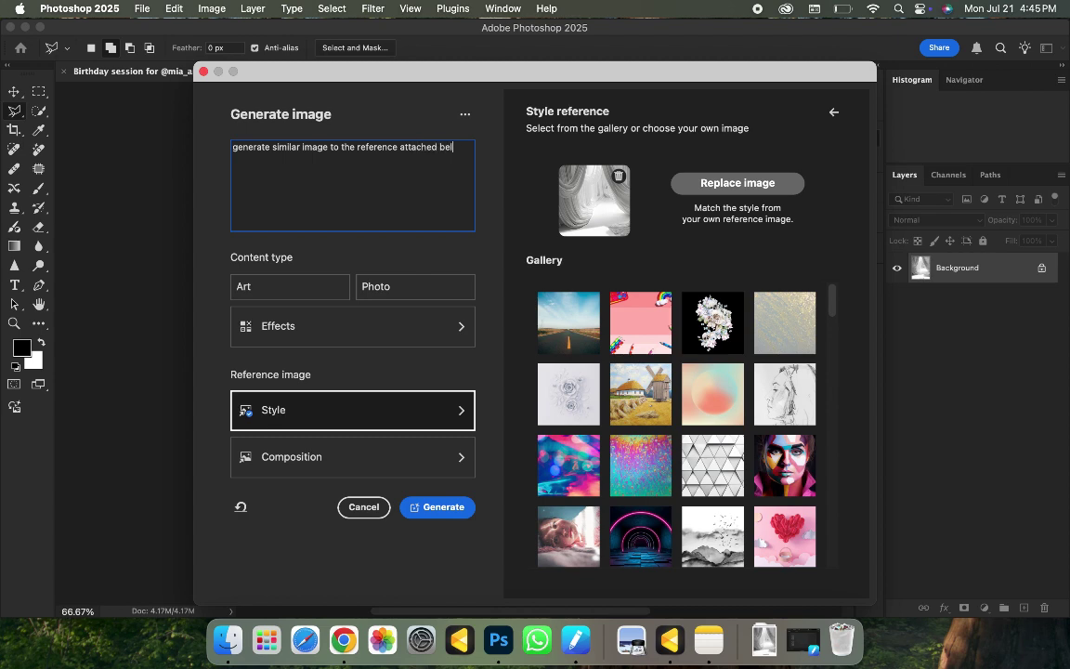
{"action": "left_click", "coordinate": [429, 509]}
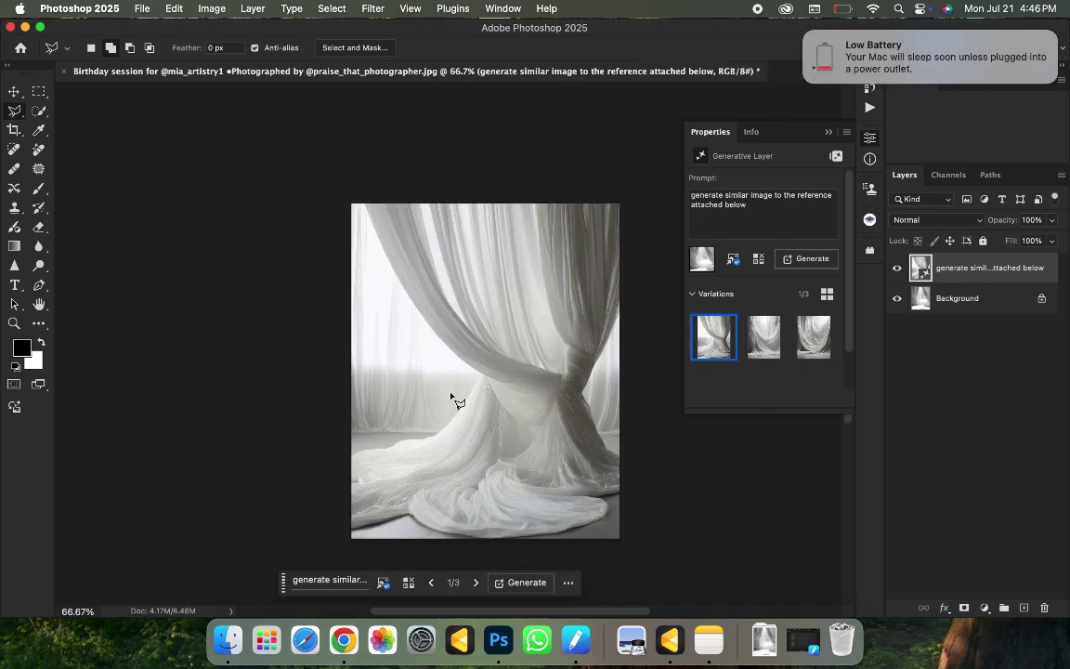
{"action": "left_click", "coordinate": [760, 349]}
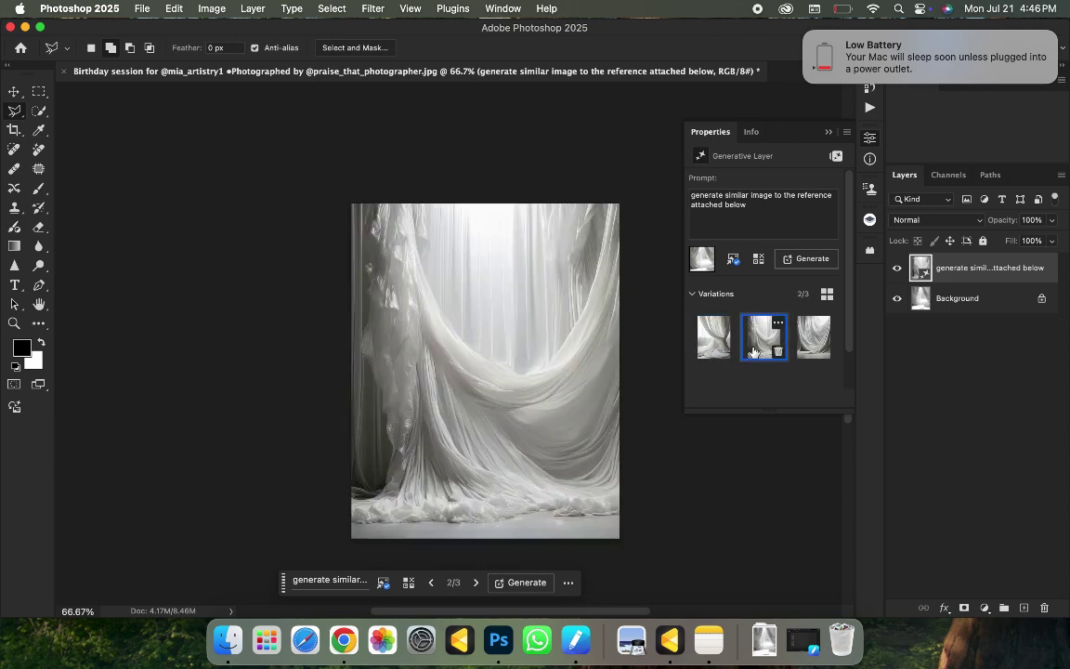
{"action": "left_click", "coordinate": [814, 352]}
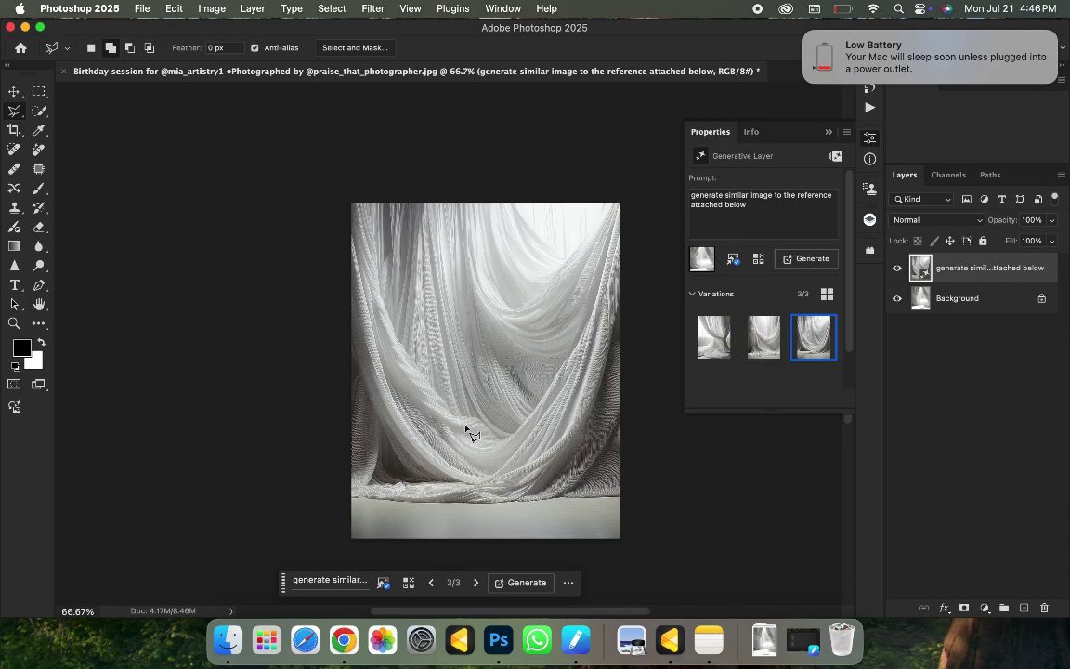
{"action": "key", "text": "super+equal"}
{"action": "key", "text": "super+equal"}
{"action": "key", "text": "super+minus"}
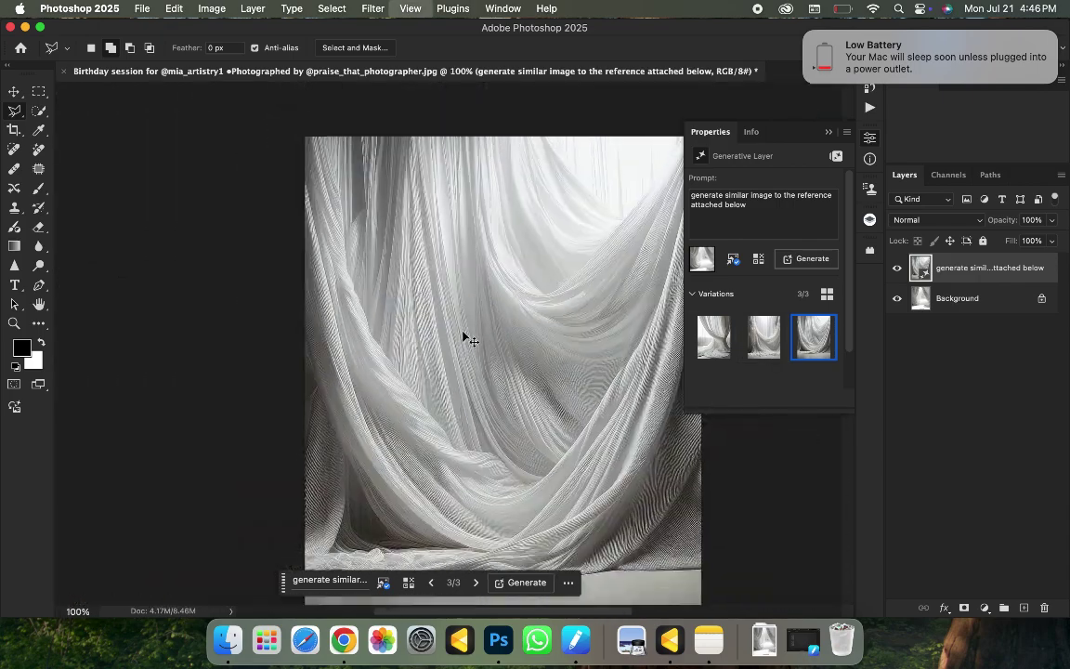
{"action": "key", "text": "super+minus"}
{"action": "key", "text": "super+minus"}
{"action": "key", "text": "super+equal"}
{"action": "key", "text": "super+minus"}
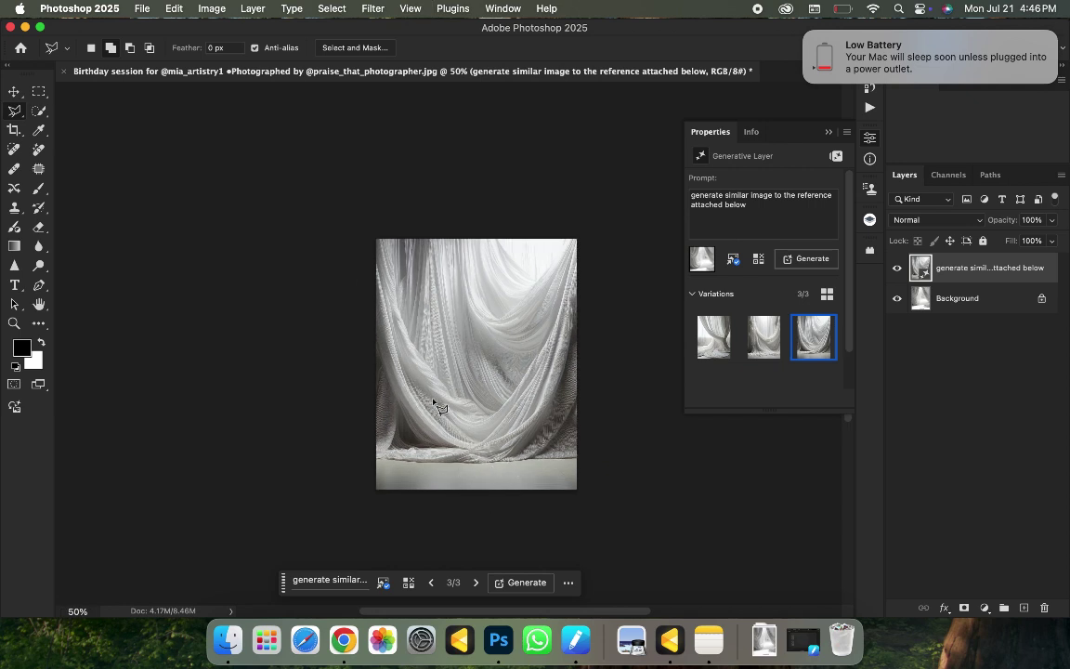
Extend the canvas downward to 4:5 and fill the added space with Generative Expand
{"action": "key", "text": "c"}
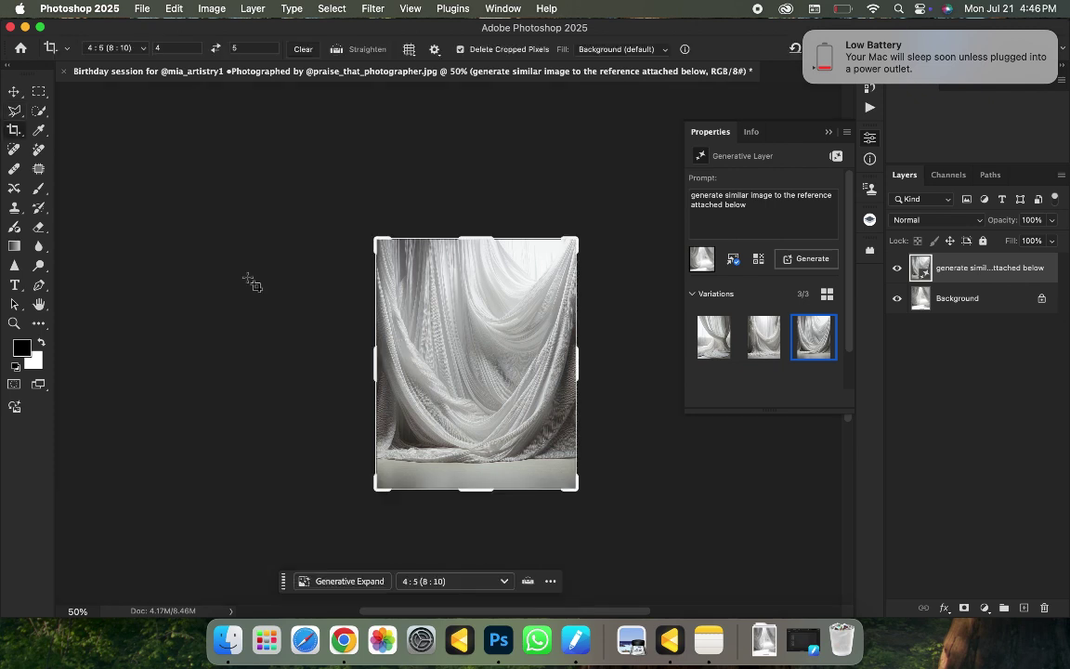
{"action": "left_click_drag", "start_coordinate": [476, 491], "coordinate": [473, 509]}
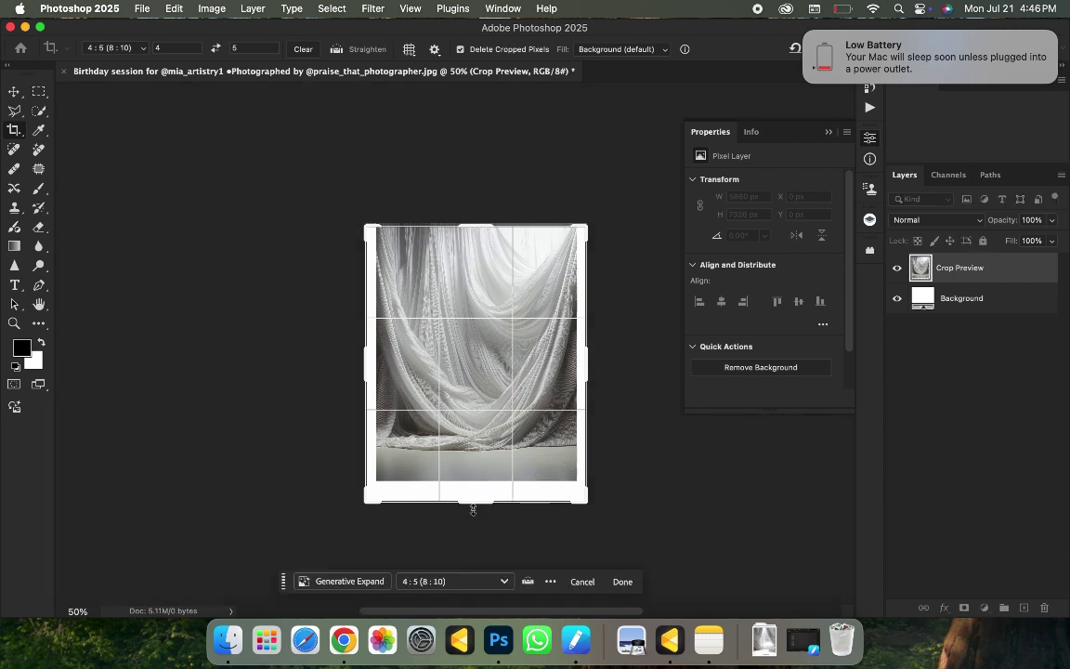
{"action": "left_click", "coordinate": [358, 581]}
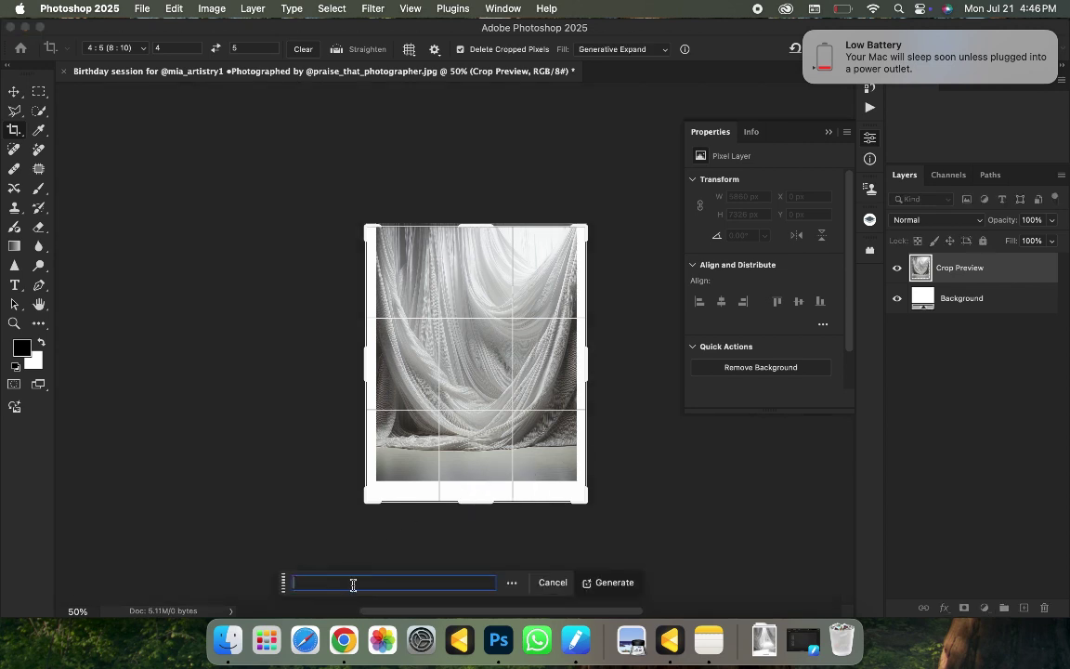
{"action": "left_click", "coordinate": [597, 582]}
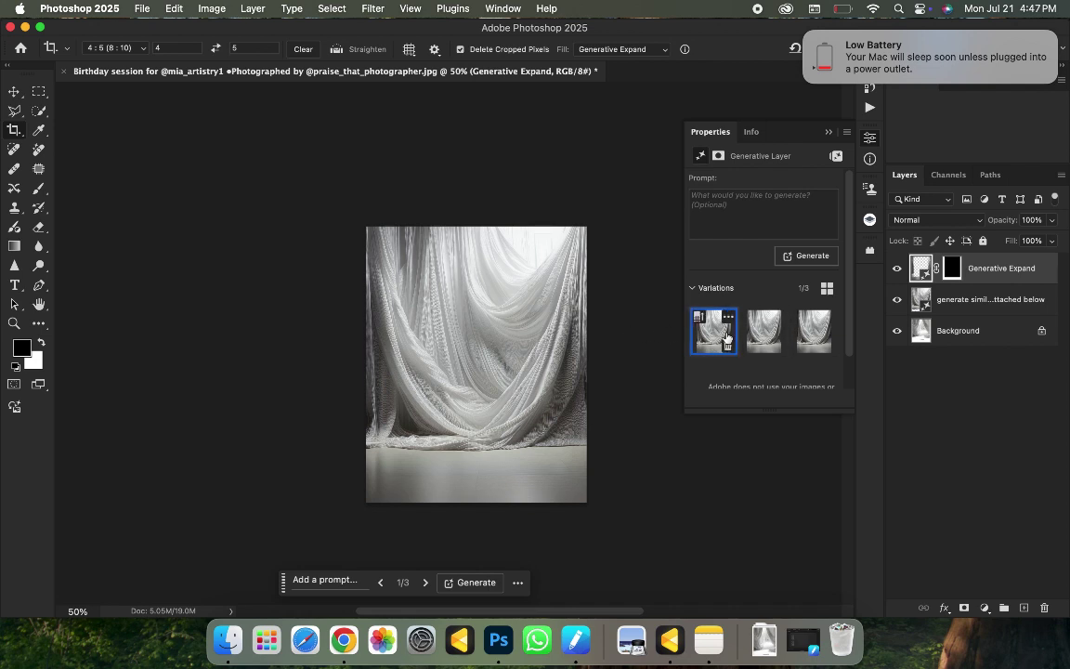
Preview the second Generative Expand variation, then settle on the third for the extended drapes and floor
{"action": "left_click", "coordinate": [762, 340]}
{"action": "left_click", "coordinate": [814, 331]}
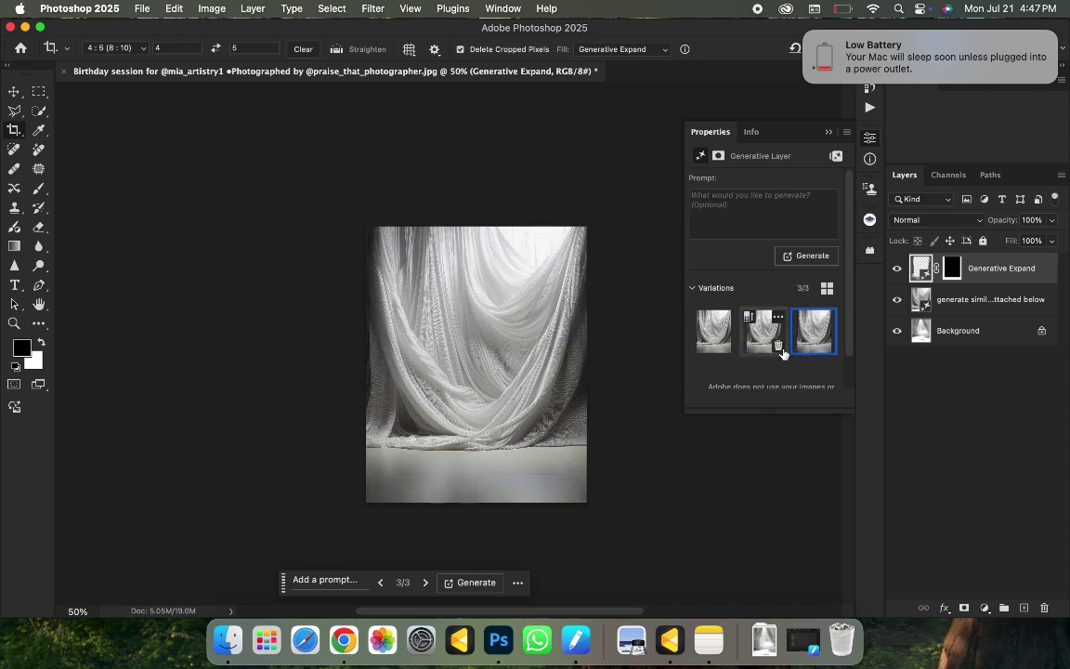
{"action": "mouse_move", "coordinate": [753, 348]}
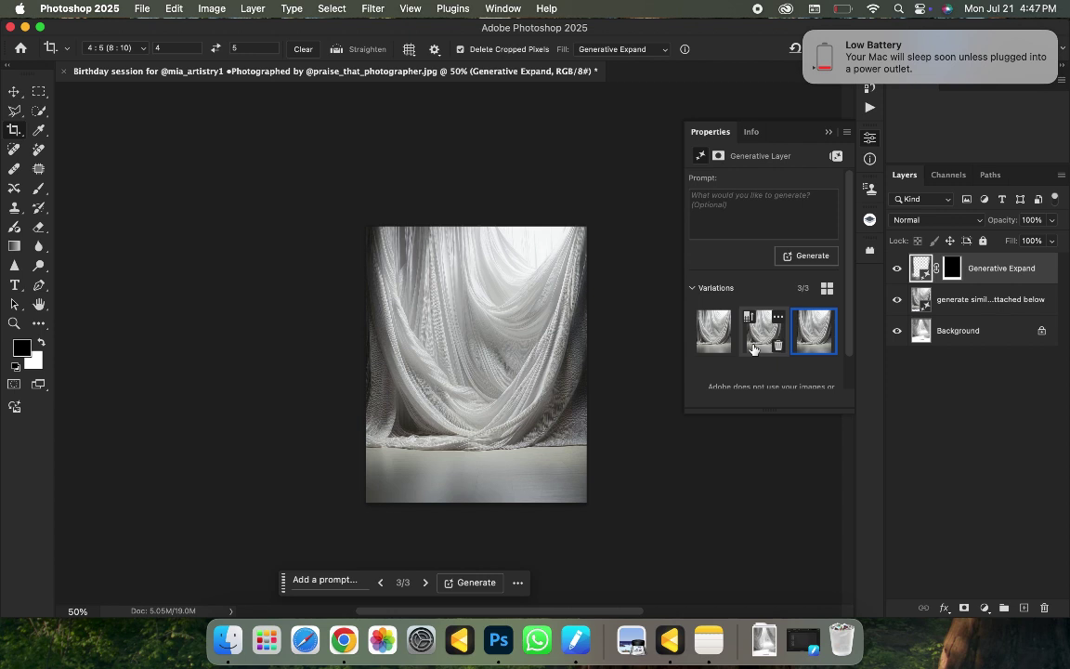